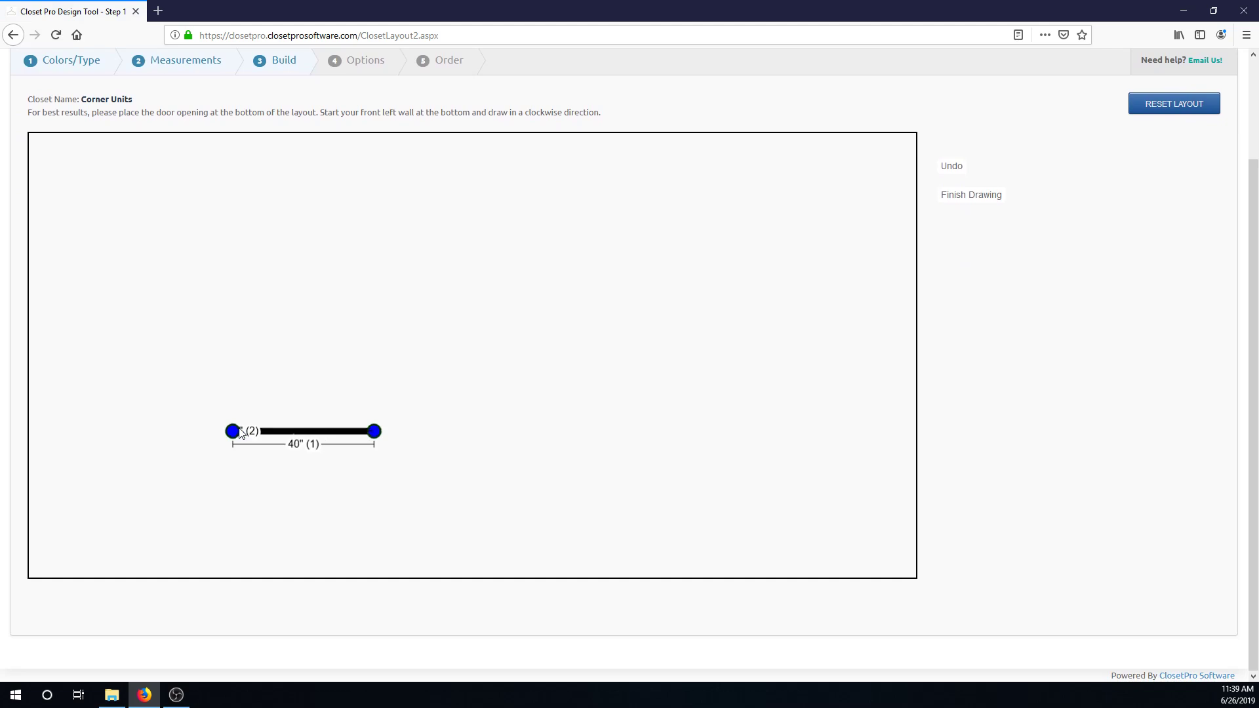
Draw the remaining closet walls clockwise at about 57, 137, 57 and 40 inches, finish the drawing and accept the wall measurements
{"action": "left_click", "coordinate": [233, 227]}
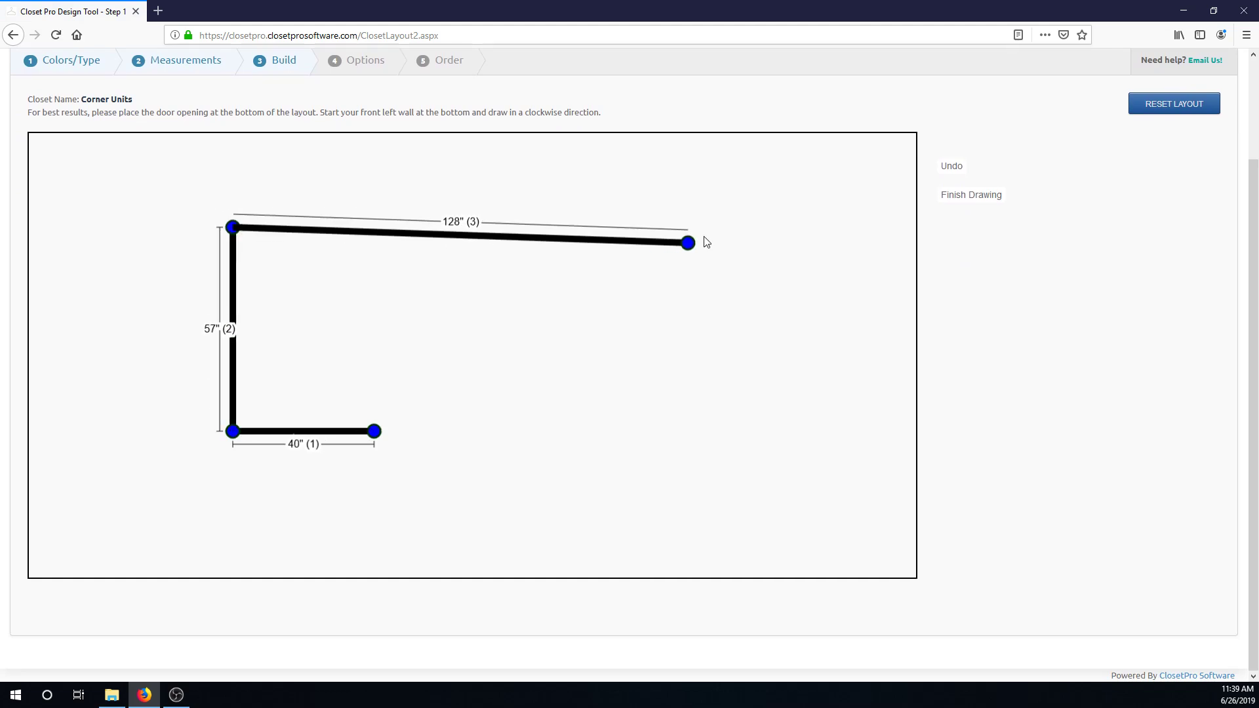
{"action": "left_click", "coordinate": [721, 227]}
{"action": "left_click", "coordinate": [721, 433]}
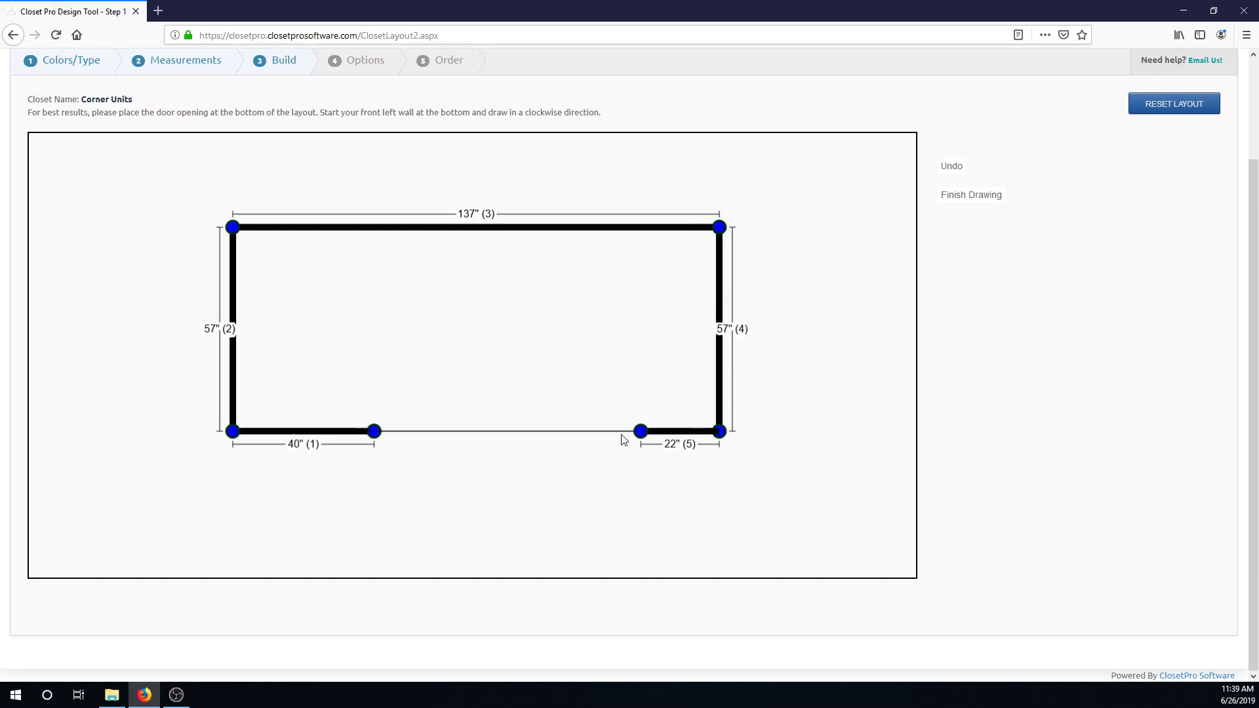
{"action": "left_click", "coordinate": [578, 432]}
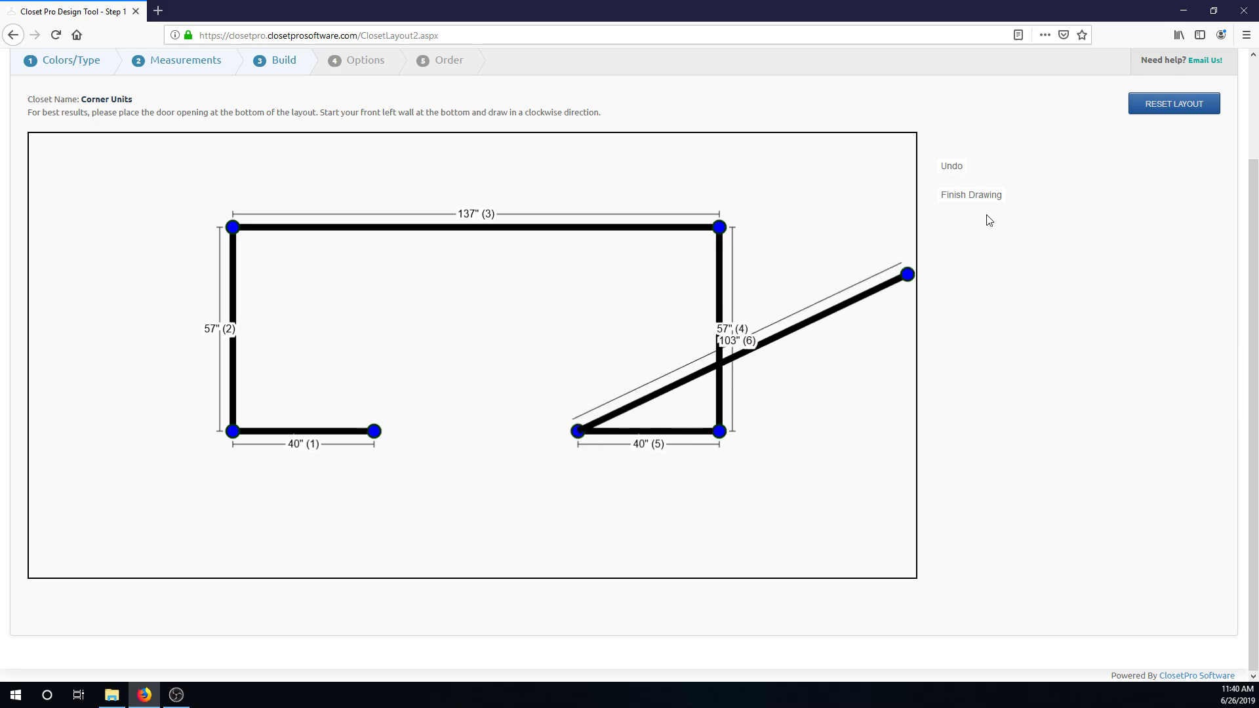
{"action": "left_click", "coordinate": [981, 194]}
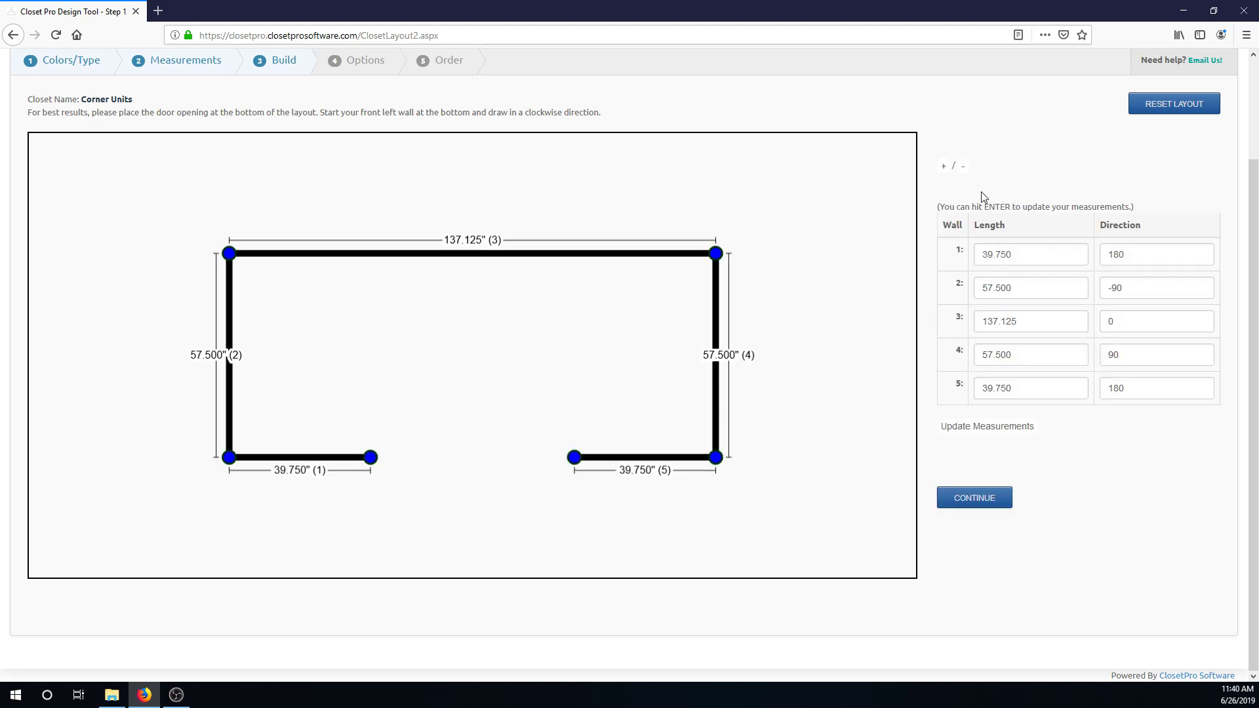
{"action": "left_click", "coordinate": [993, 497]}
Mark walls 2, 3 and 4 for full use in the closet layout and continue to the organizer view
{"action": "left_click", "coordinate": [1085, 286]}
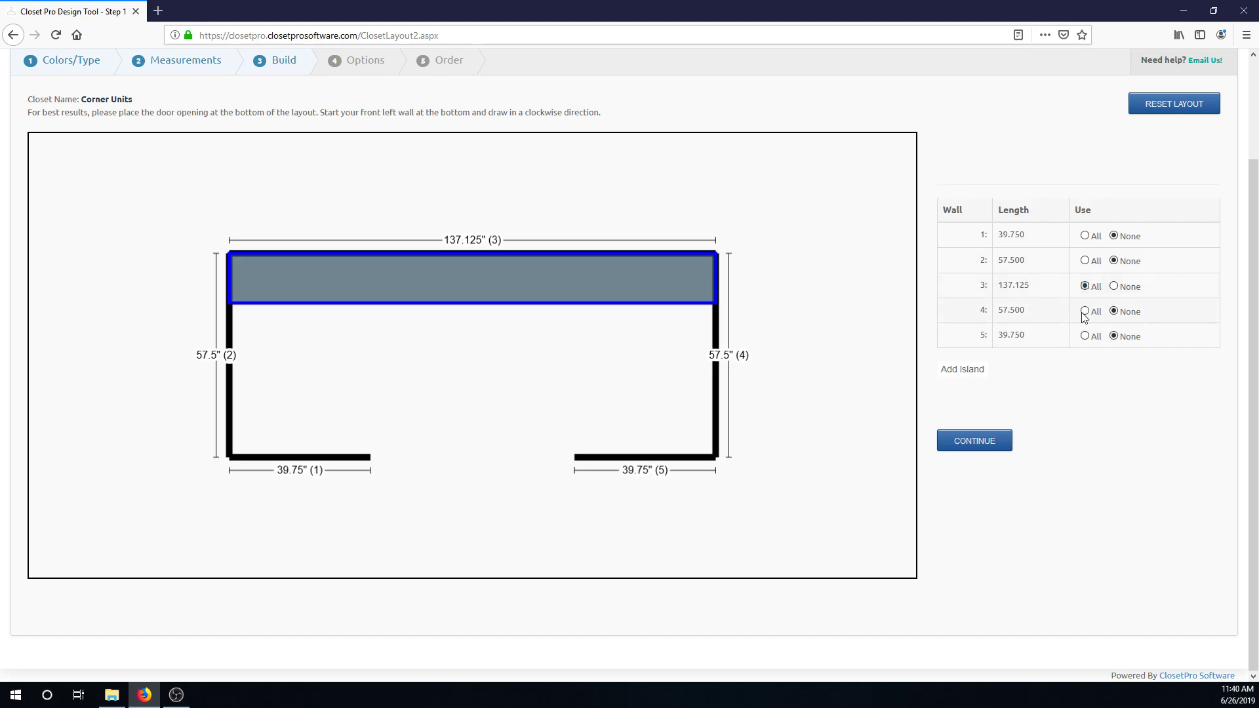
{"action": "left_click", "coordinate": [1085, 311]}
{"action": "left_click", "coordinate": [1086, 261]}
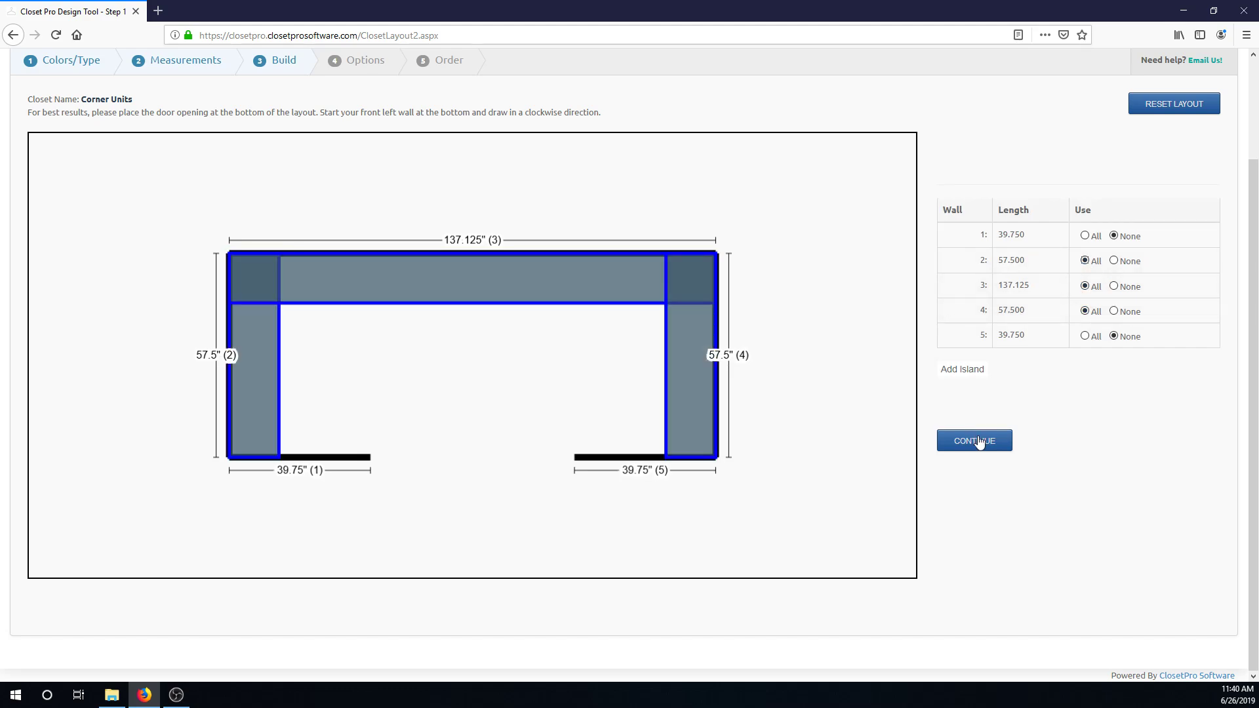
{"action": "left_click", "coordinate": [979, 443]}
{"action": "left_click", "coordinate": [1045, 169]}
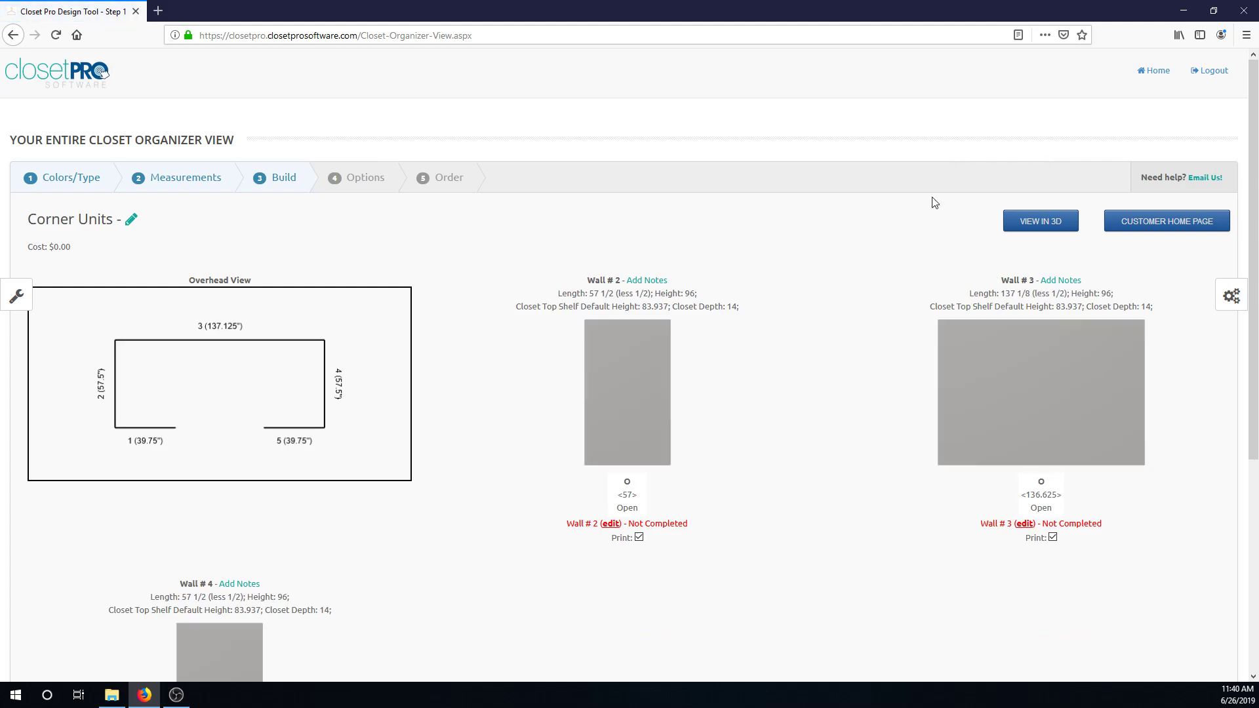
Open wall 3 for editing and add a Left L Shelf corner unit to its open space
{"action": "left_click", "coordinate": [1082, 525]}
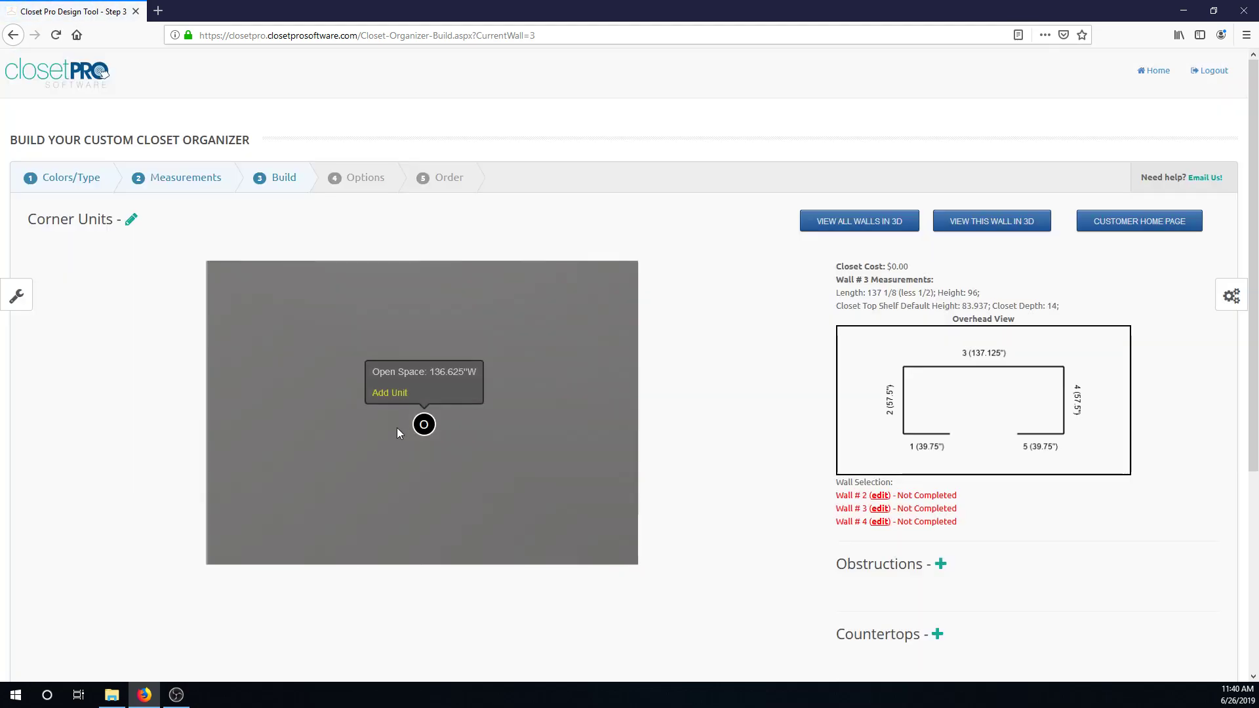
{"action": "left_click", "coordinate": [396, 392]}
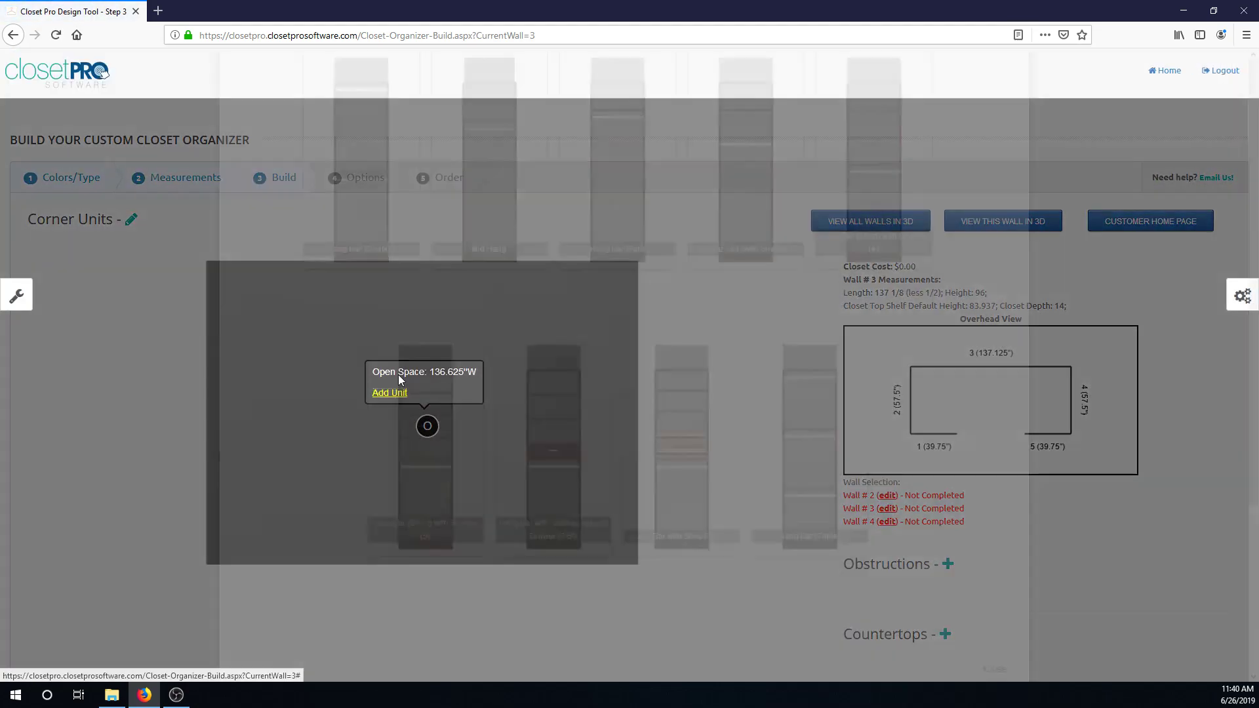
{"action": "left_click", "coordinate": [912, 147]}
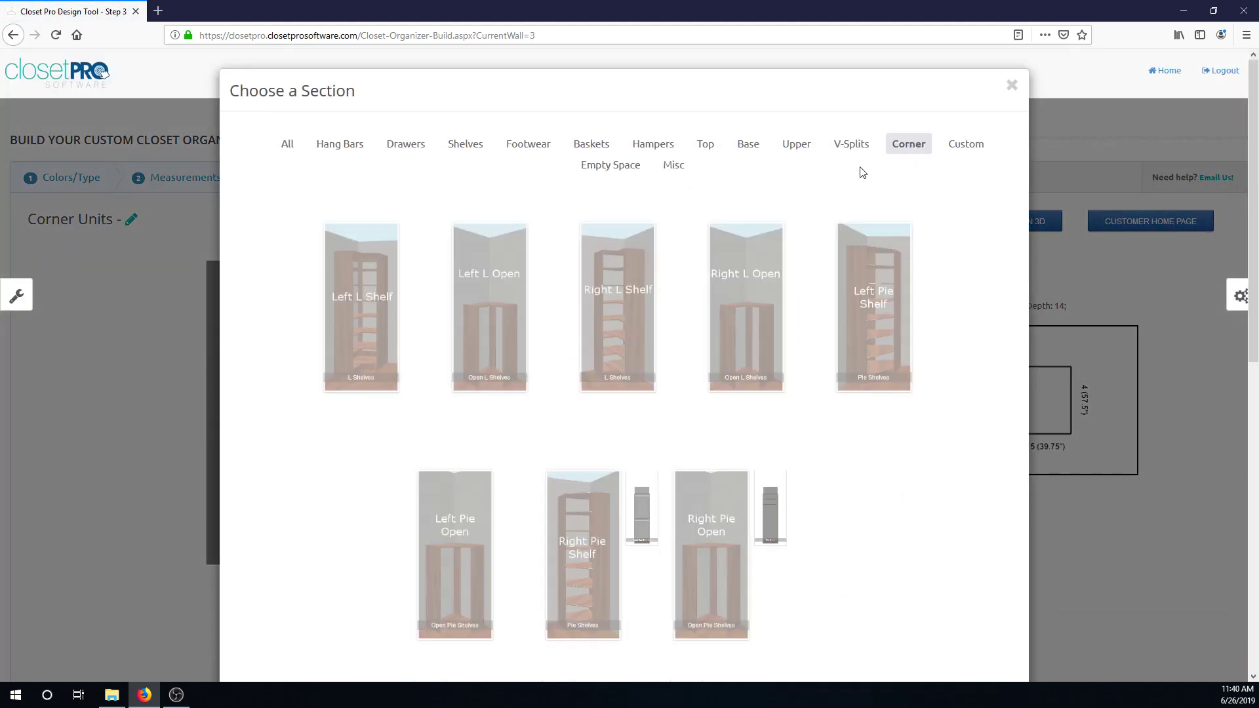
{"action": "left_click", "coordinate": [371, 324]}
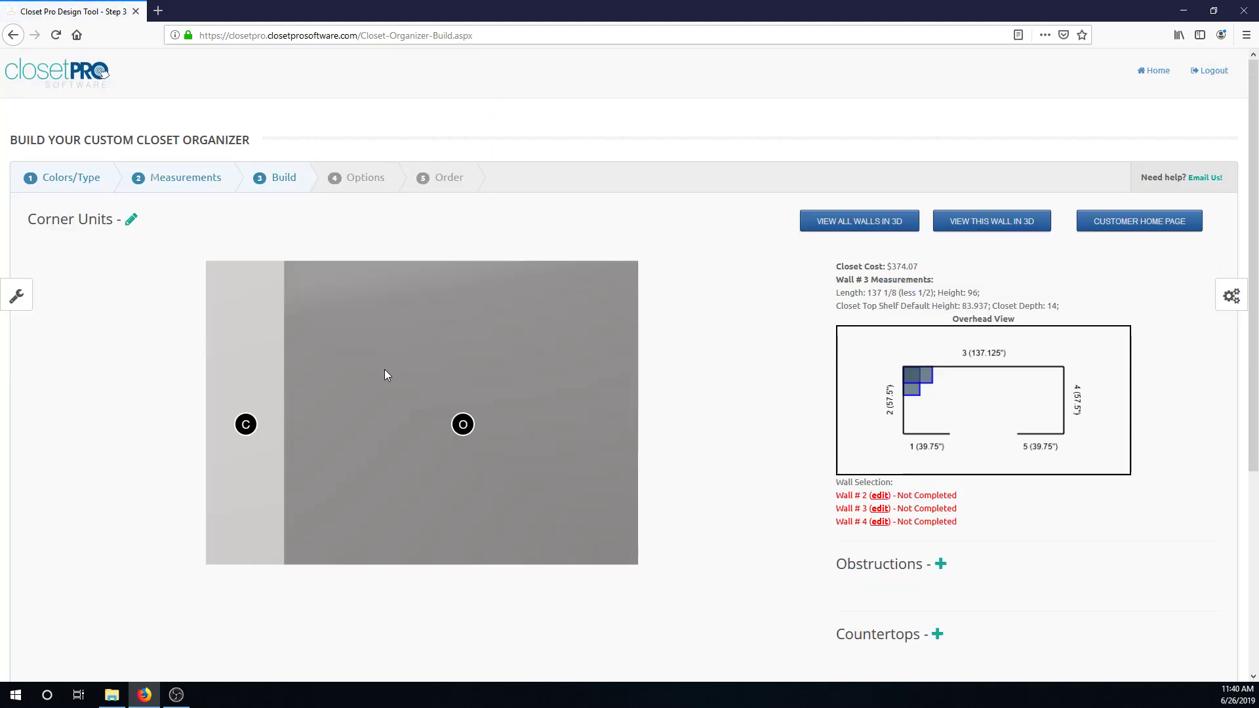
Inspect the left L-shelf corner unit up close in the 3D view of all walls, and return to the build tool
{"action": "mouse_move", "coordinate": [245, 434]}
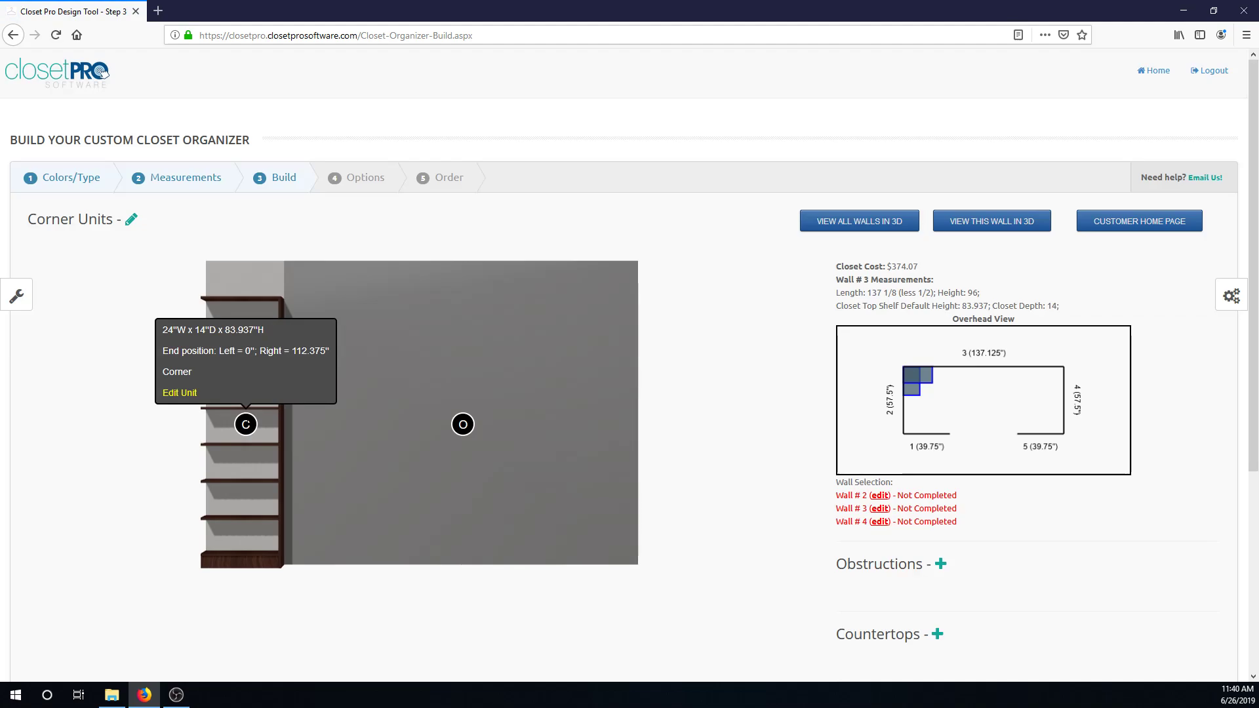
{"action": "left_click", "coordinate": [857, 226]}
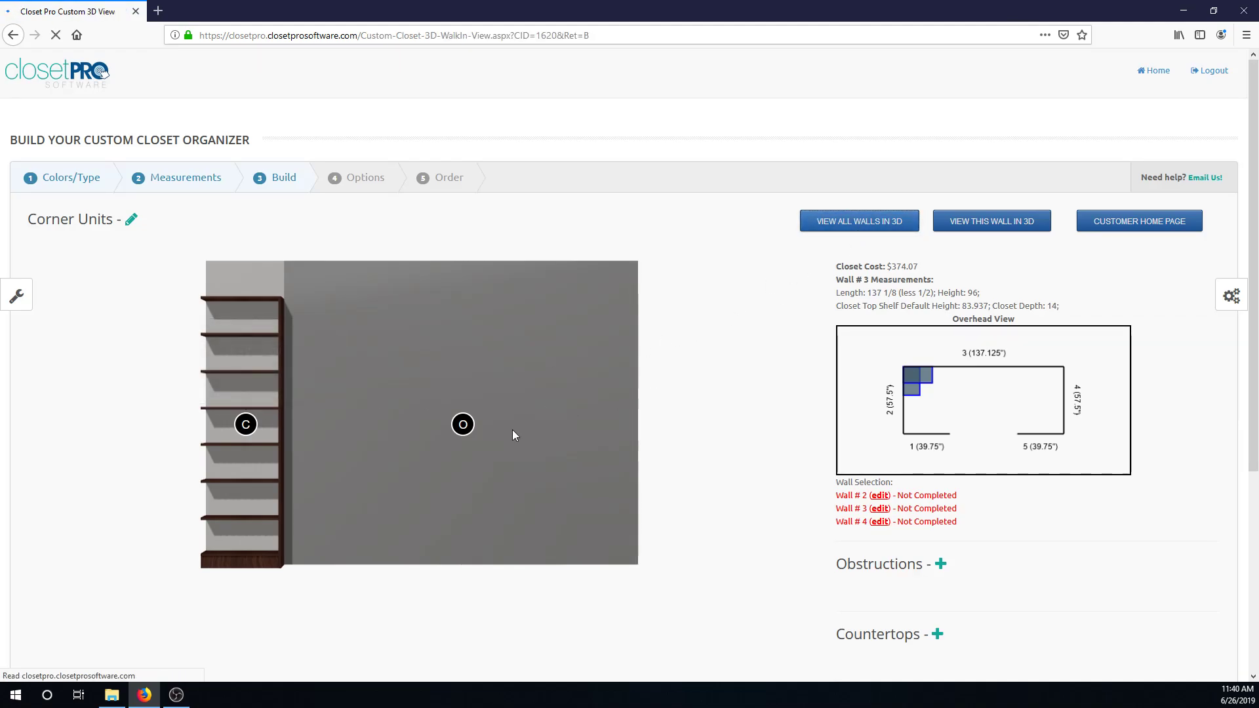
{"action": "scroll", "coordinate": [584, 449], "scroll_direction": "down", "scroll_amount": 4}
{"action": "left_click_drag", "start_coordinate": [585, 449], "coordinate": [558, 387]}
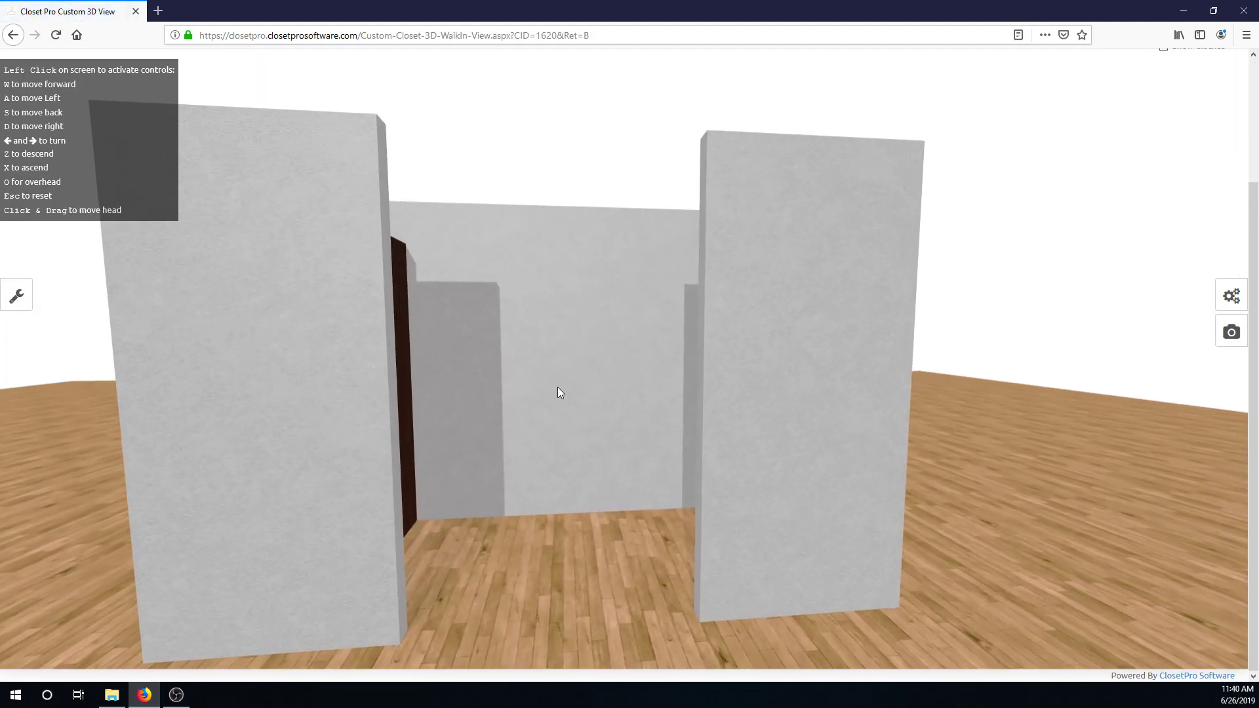
{"action": "key", "text": "w"}
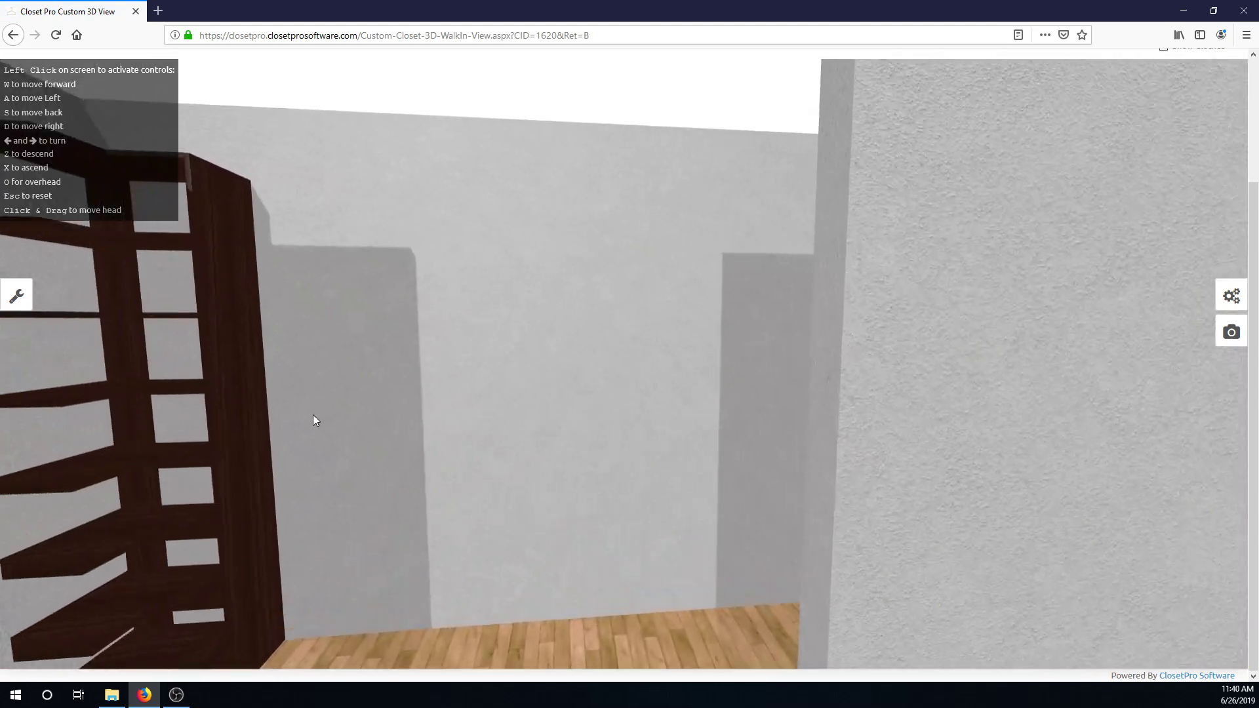
{"action": "left_click_drag", "start_coordinate": [316, 414], "coordinate": [510, 428]}
{"action": "key", "text": "w"}
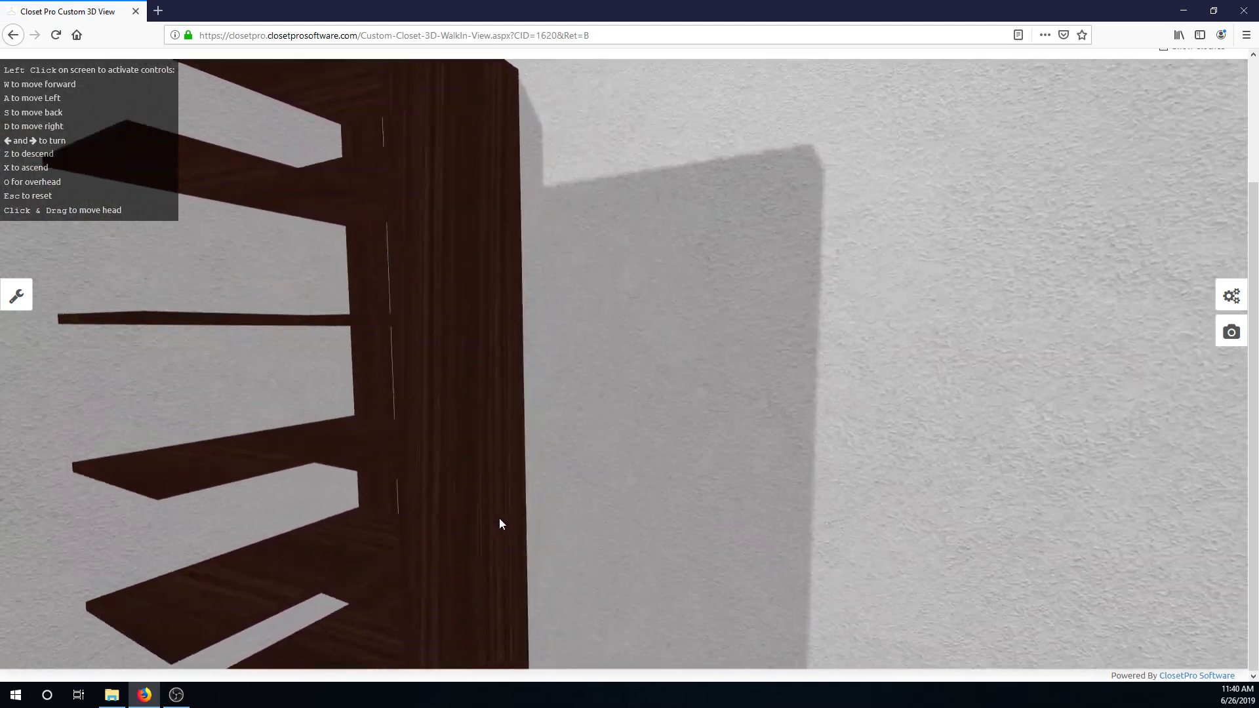
{"action": "left_click_drag", "start_coordinate": [608, 527], "coordinate": [511, 275]}
{"action": "scroll", "coordinate": [821, 300], "scroll_direction": "up", "scroll_amount": 3}
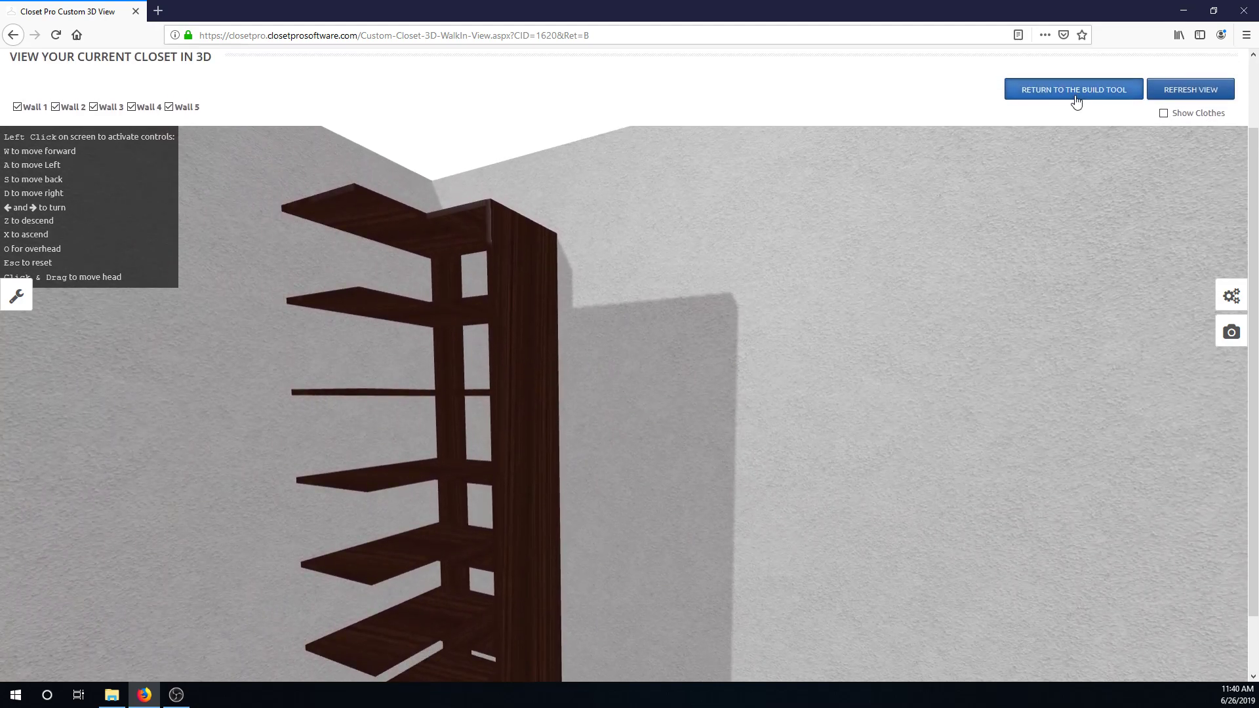
{"action": "left_click", "coordinate": [1071, 92]}
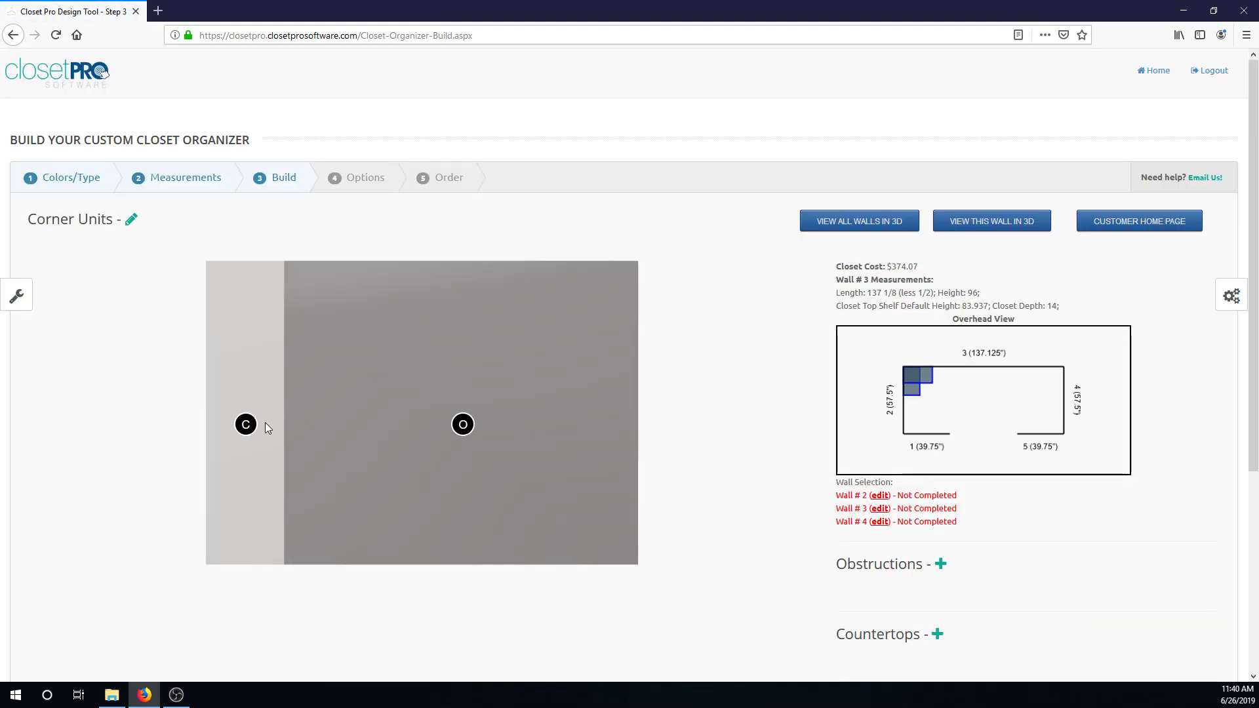
Review the edit options of the left corner unit on wall 3 and close them without making changes
{"action": "mouse_move", "coordinate": [248, 424]}
{"action": "left_click", "coordinate": [180, 392]}
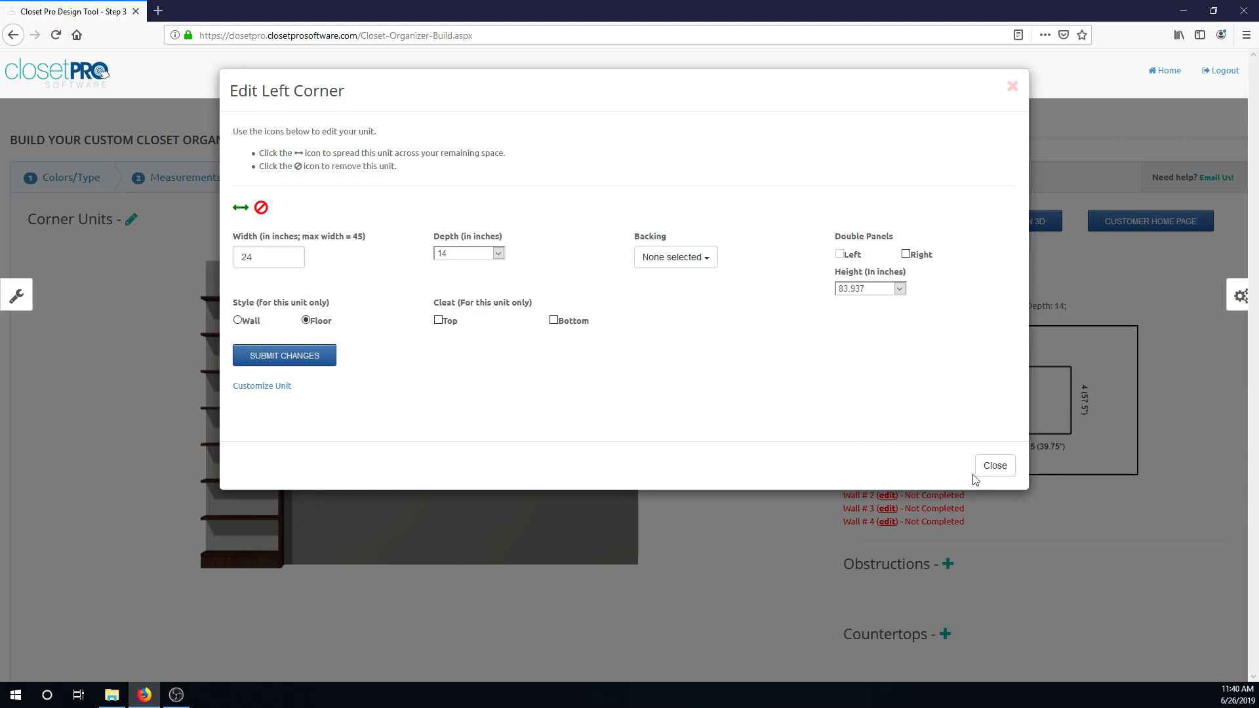
{"action": "left_click", "coordinate": [992, 467]}
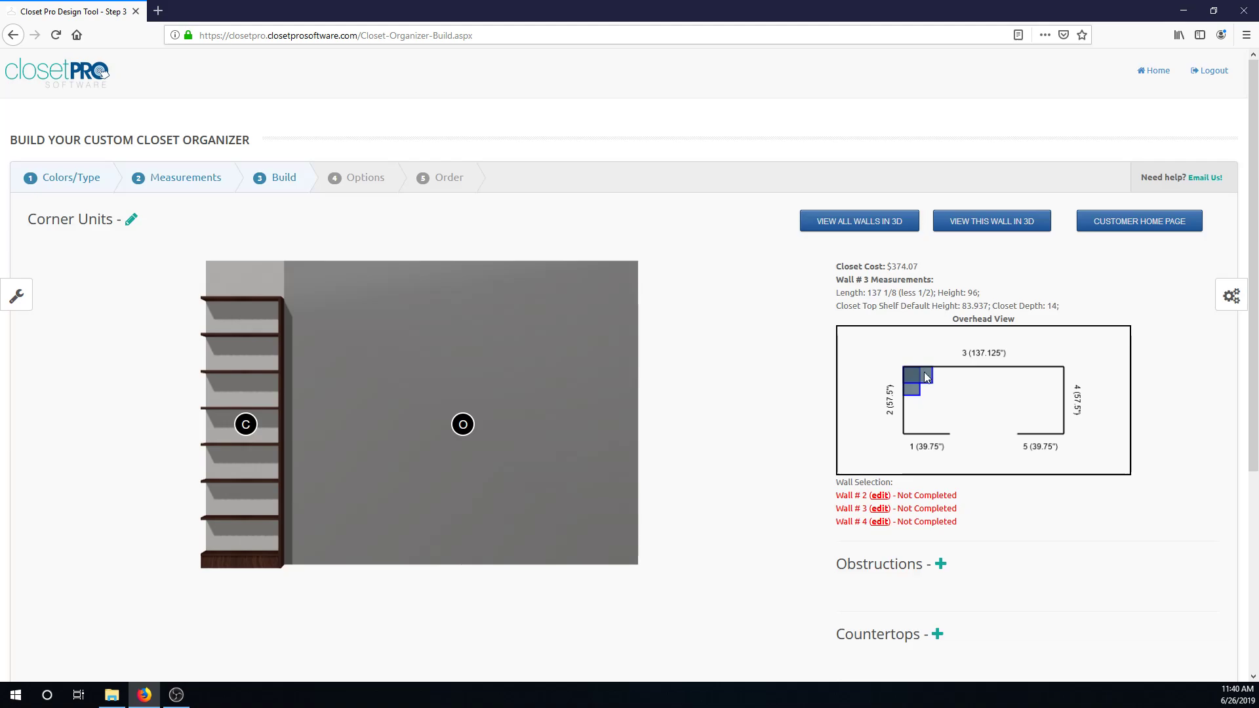
Set the left corner unit's width on wall 3 to 36 inches and submit the change
{"action": "mouse_move", "coordinate": [245, 425]}
{"action": "left_click", "coordinate": [177, 407]}
{"action": "double_click", "coordinate": [278, 253]}
{"action": "type", "text": "36"}
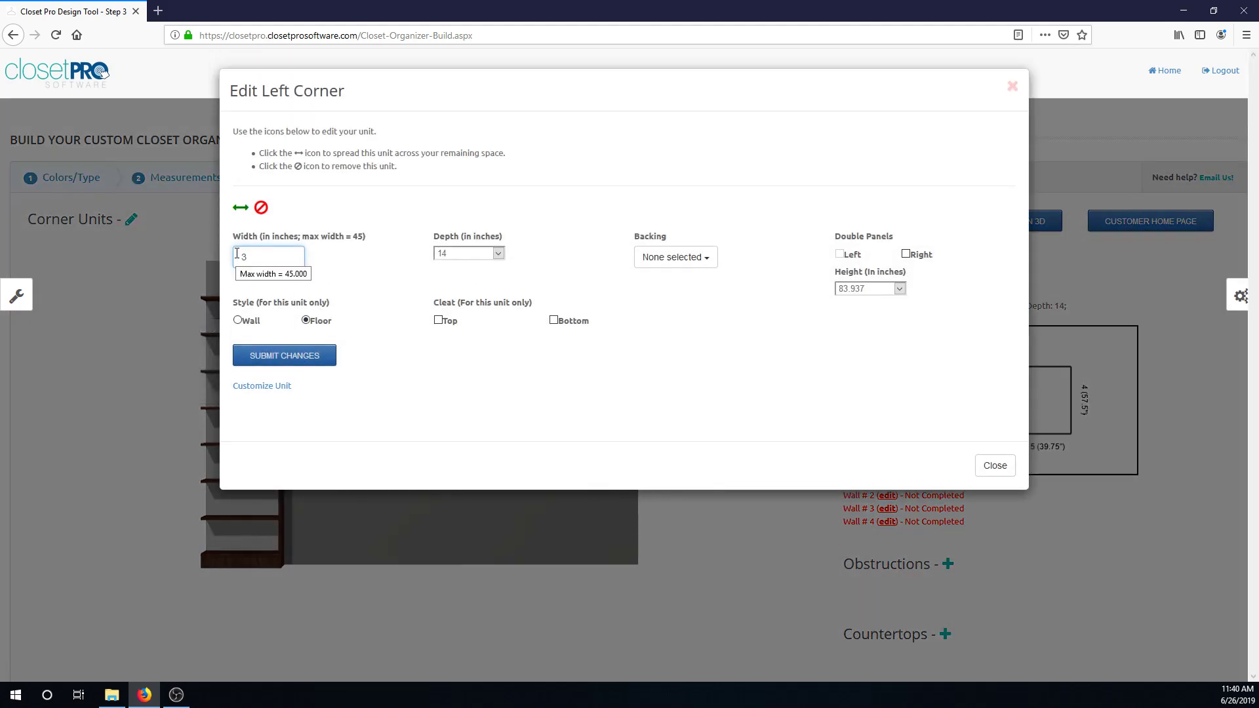
{"action": "left_click", "coordinate": [289, 355]}
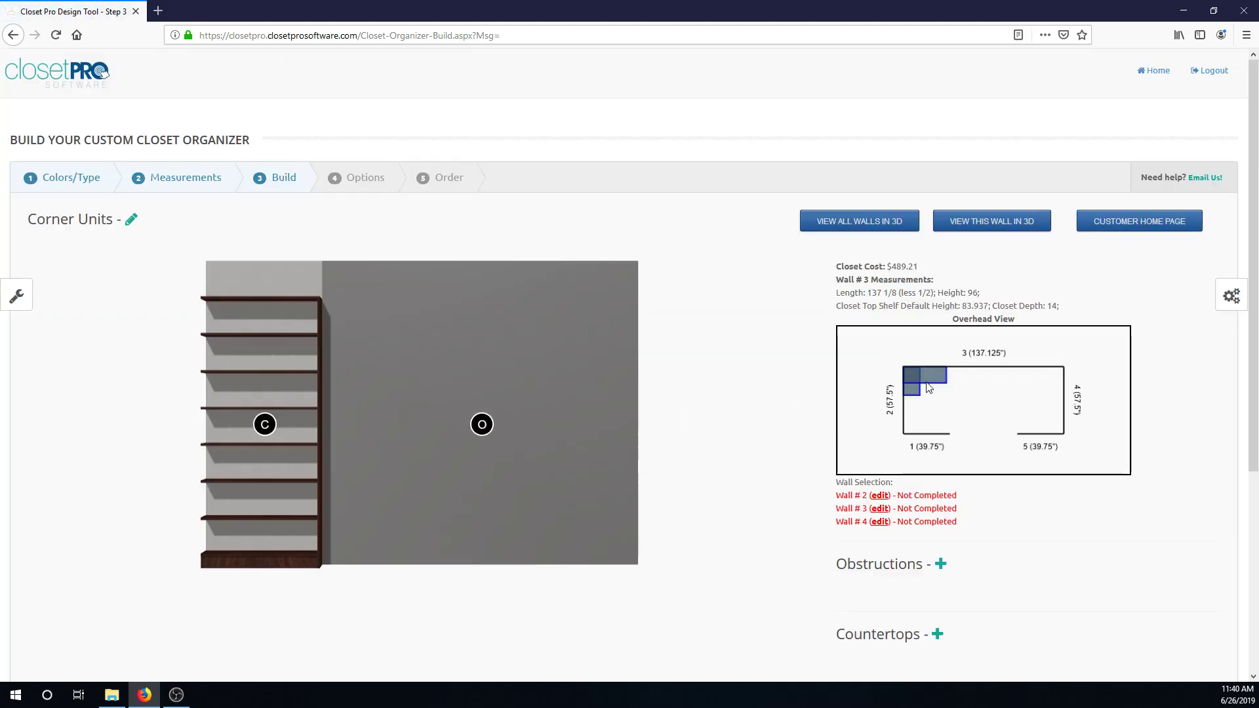
Switch to wall 2, set the shared corner unit's width on that wall to 36 inches and submit the change
{"action": "left_click", "coordinate": [879, 496]}
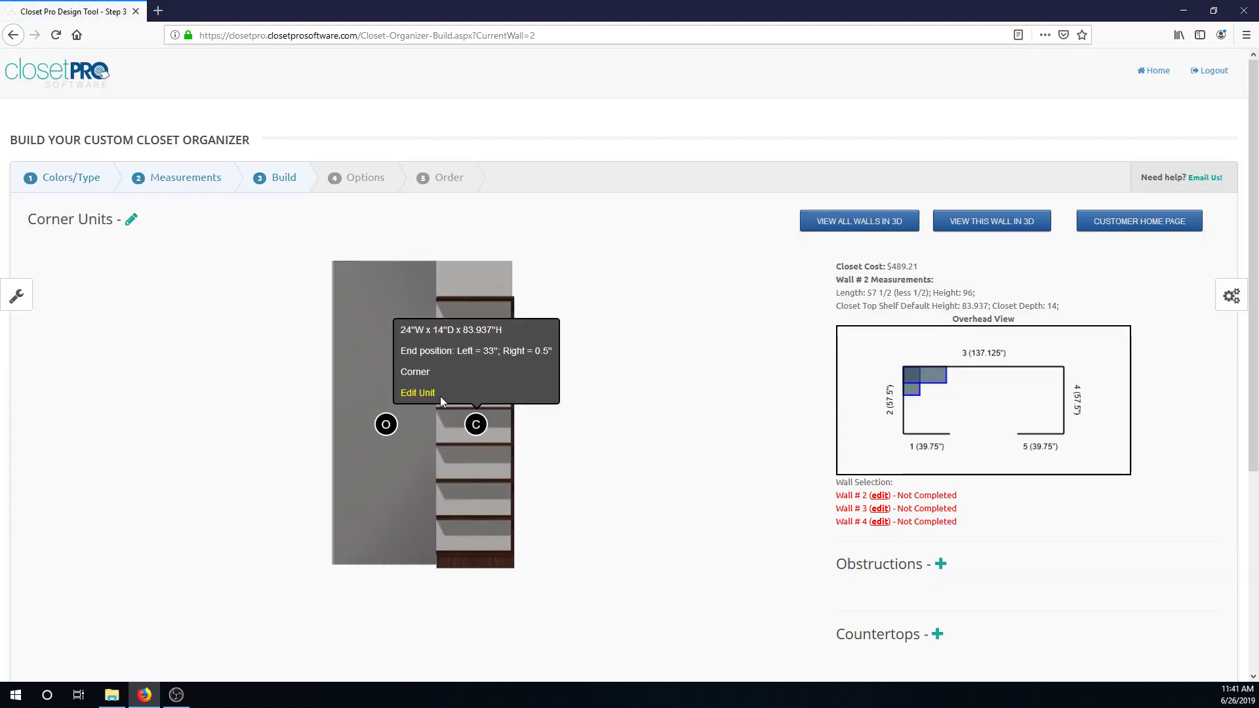
{"action": "left_click", "coordinate": [419, 392]}
{"action": "double_click", "coordinate": [236, 257]}
{"action": "type", "text": "36"}
{"action": "left_click", "coordinate": [307, 358]}
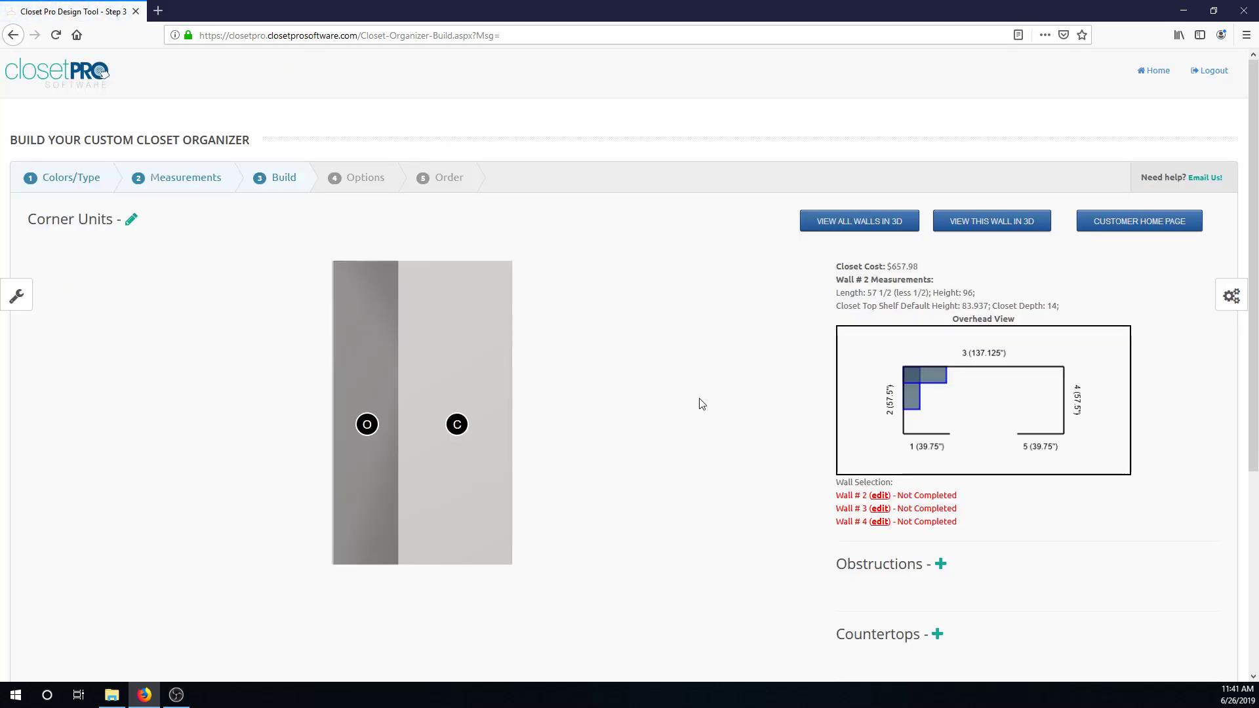
Return to wall 3, examine the widened L-shelf corner unit in the 3D view of all walls, and go back to the build tool
{"action": "left_click", "coordinate": [914, 512]}
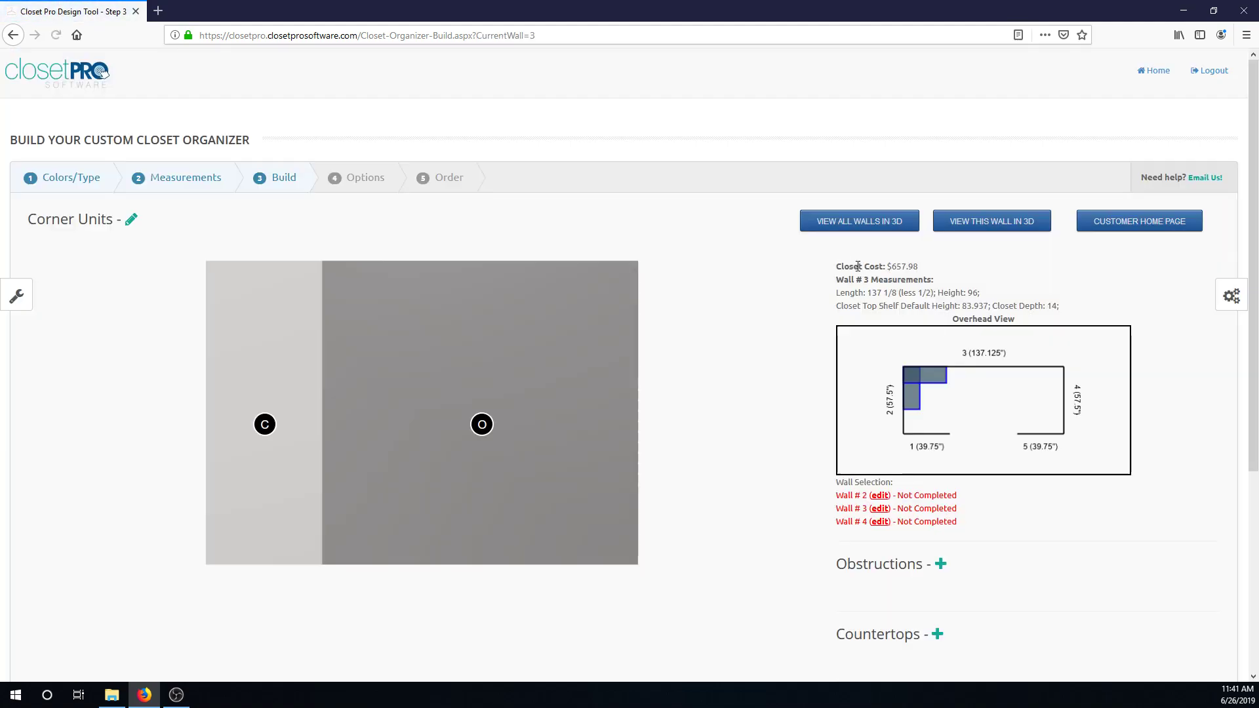
{"action": "left_click", "coordinate": [875, 221]}
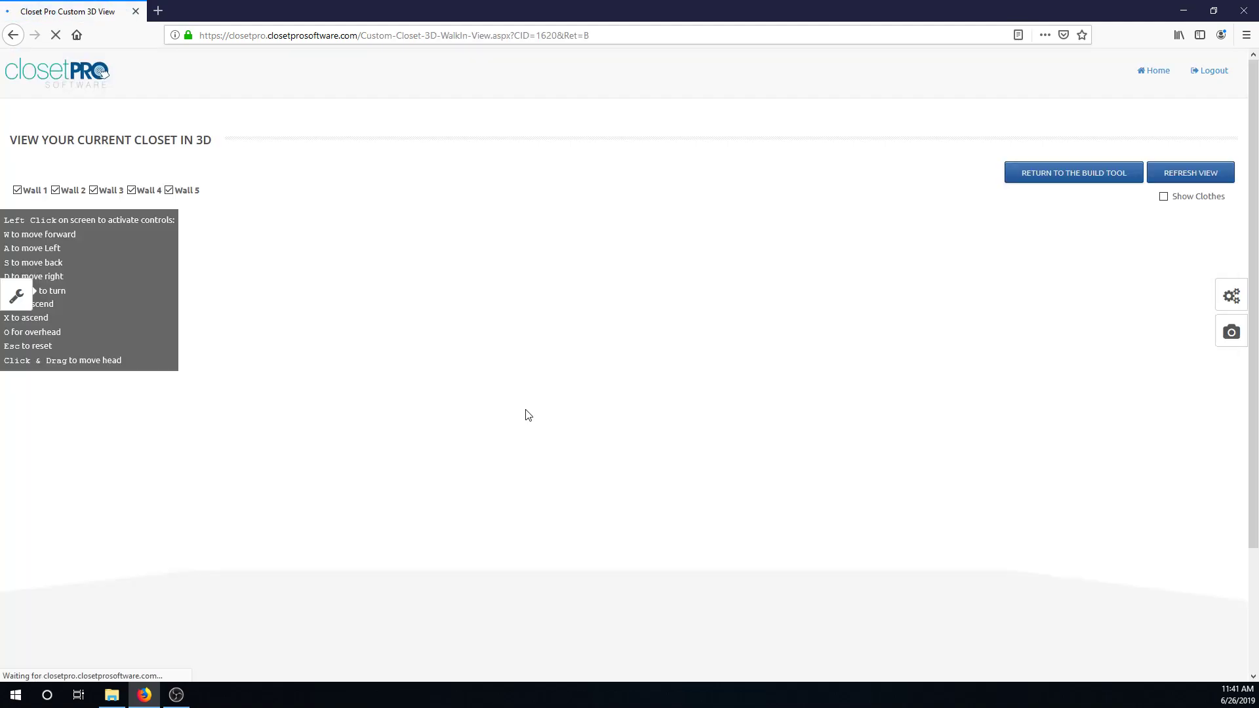
{"action": "scroll", "coordinate": [707, 373], "scroll_direction": "down", "scroll_amount": 8}
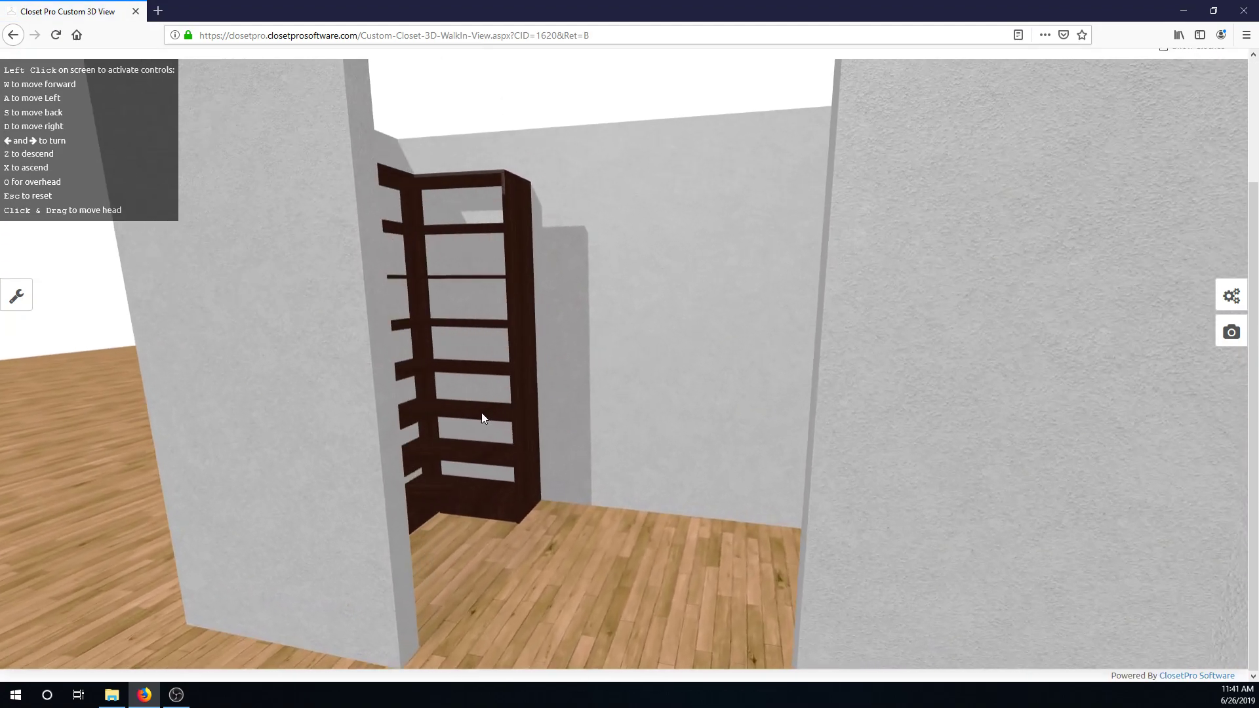
{"action": "left_click_drag", "start_coordinate": [482, 412], "coordinate": [455, 414]}
{"action": "key", "text": "w"}
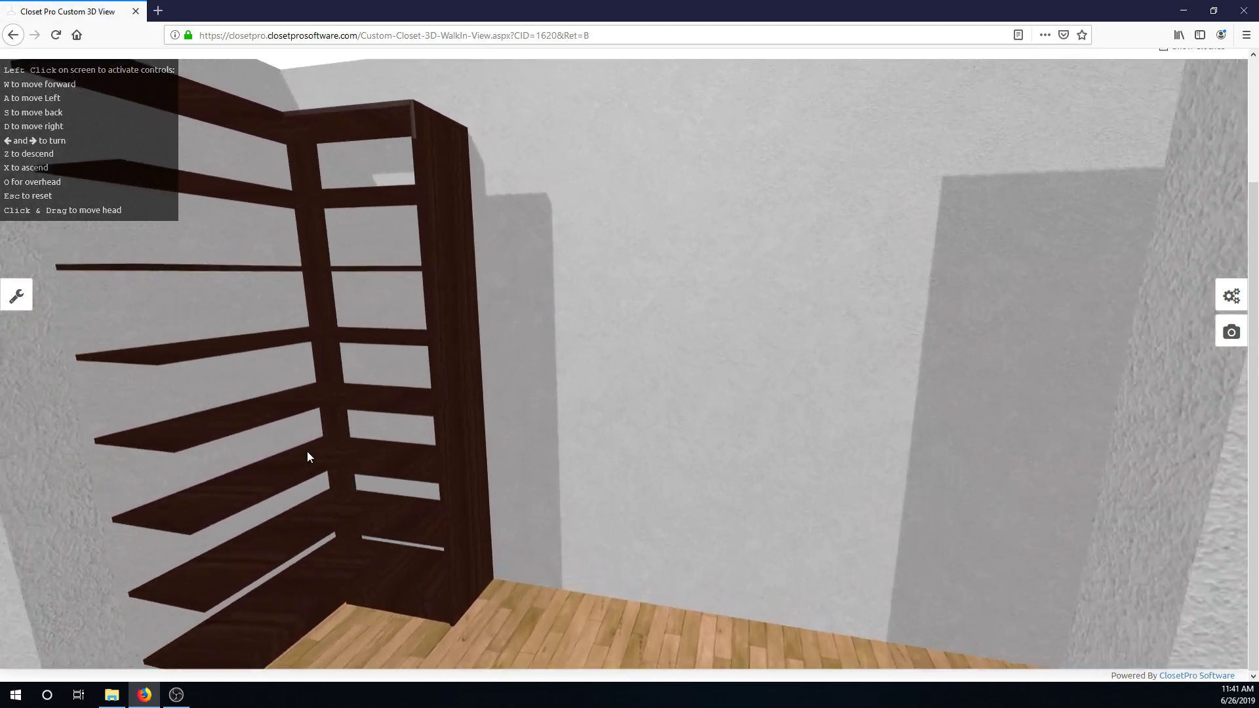
{"action": "left_click_drag", "start_coordinate": [307, 452], "coordinate": [490, 457]}
{"action": "key", "text": "w"}
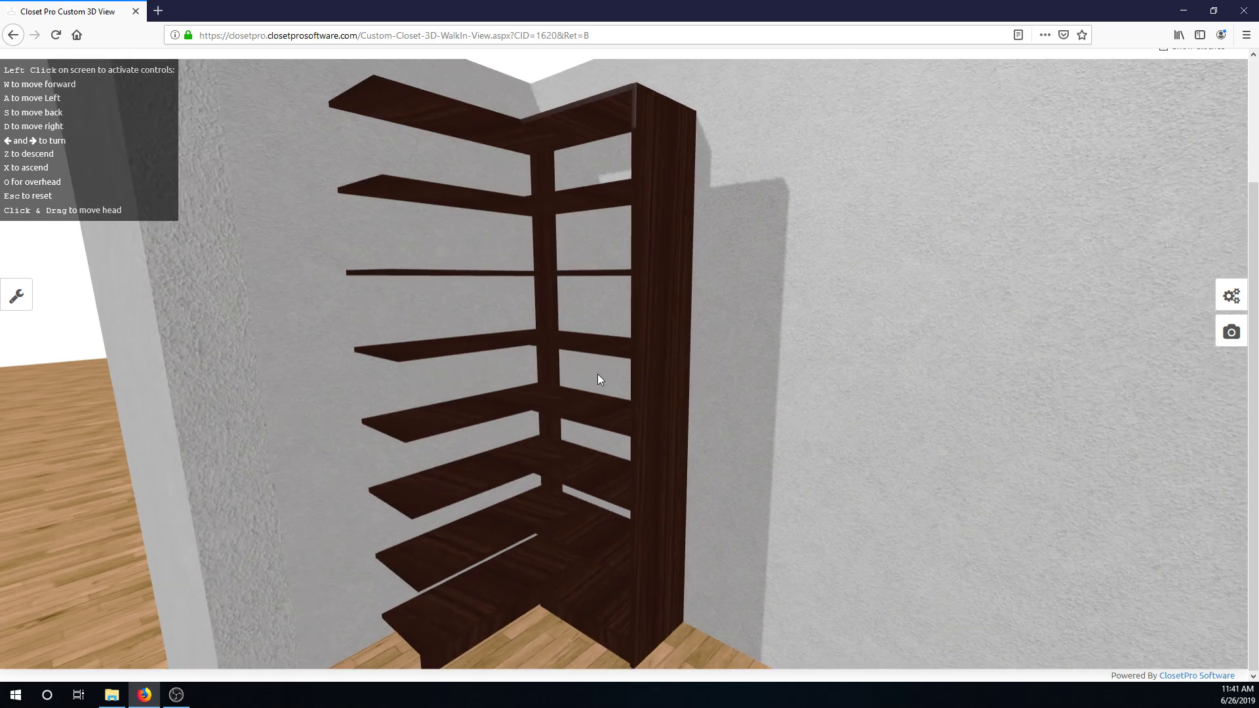
{"action": "scroll", "coordinate": [1036, 274], "scroll_direction": "up", "scroll_amount": 3}
{"action": "left_click", "coordinate": [1091, 176]}
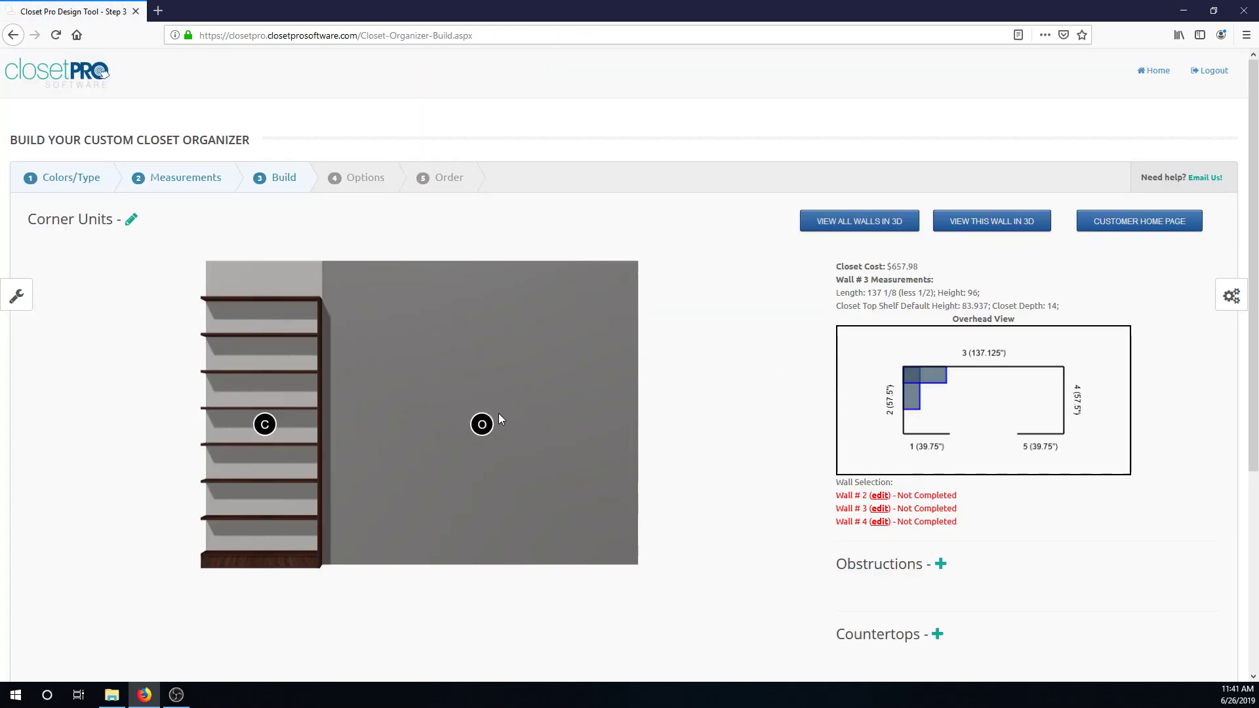
Add a Right Pie Shelf corner unit to the open space on wall 3
{"action": "left_click", "coordinate": [482, 425]}
{"action": "left_click", "coordinate": [420, 393]}
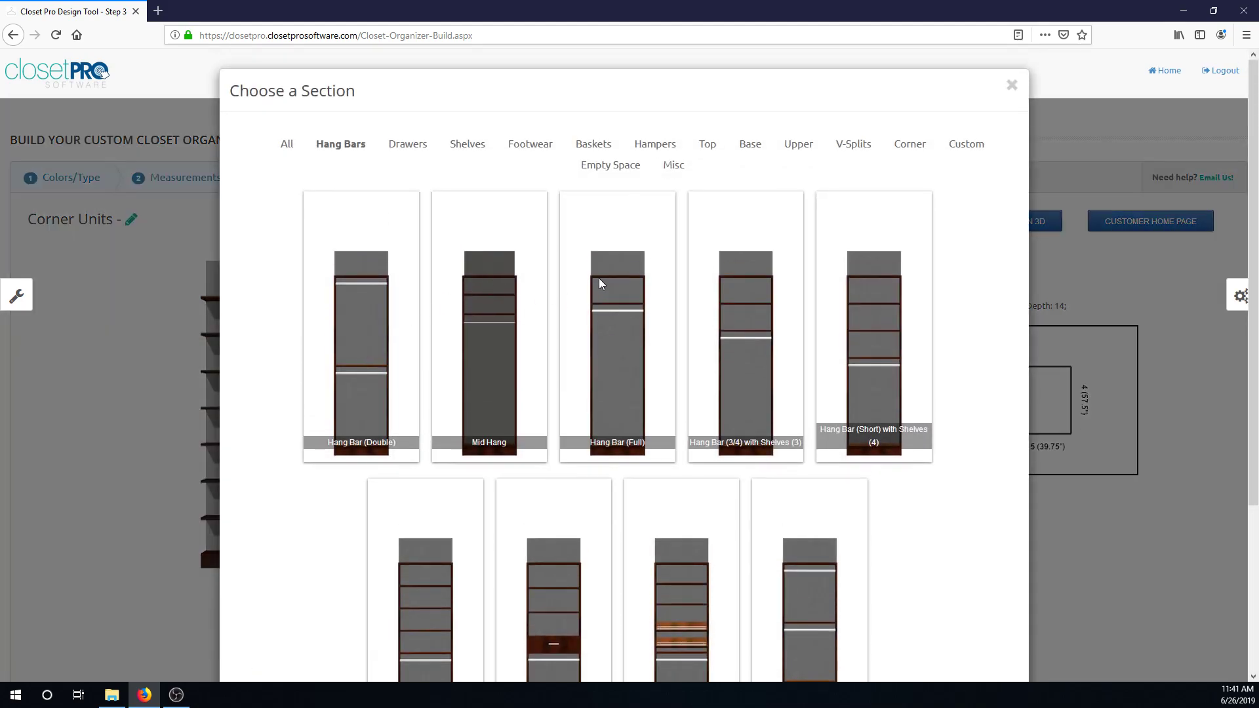
{"action": "left_click", "coordinate": [909, 146]}
{"action": "scroll", "coordinate": [739, 463], "scroll_direction": "down", "scroll_amount": 2}
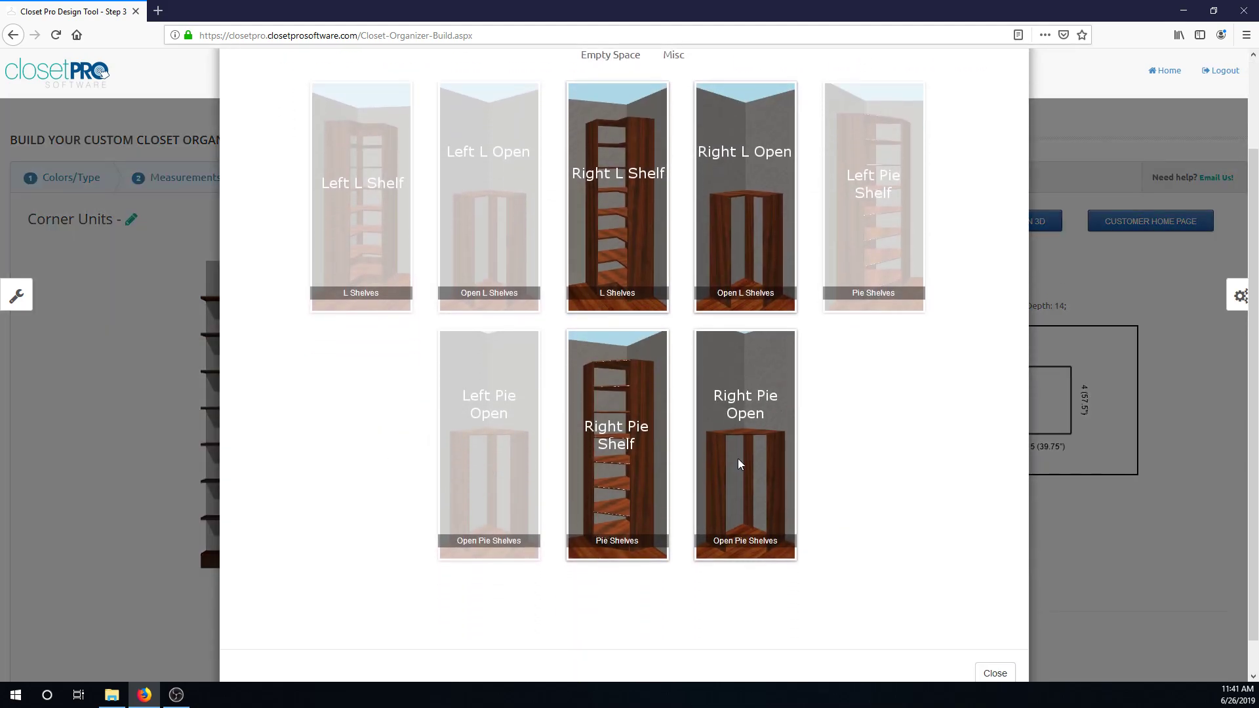
{"action": "left_click", "coordinate": [638, 457]}
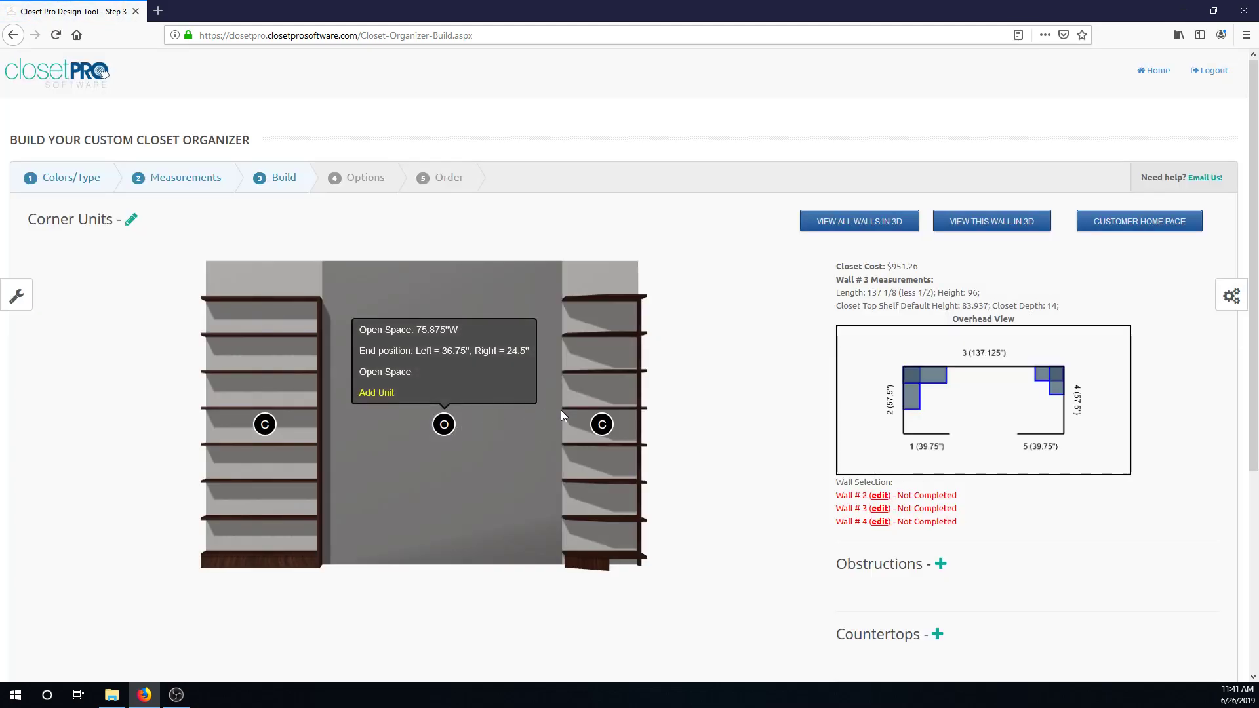
Set the right corner unit's width on wall 3 to 32 inches (16 D) and submit the change
{"action": "mouse_move", "coordinate": [605, 432]}
{"action": "mouse_move", "coordinate": [328, 400]}
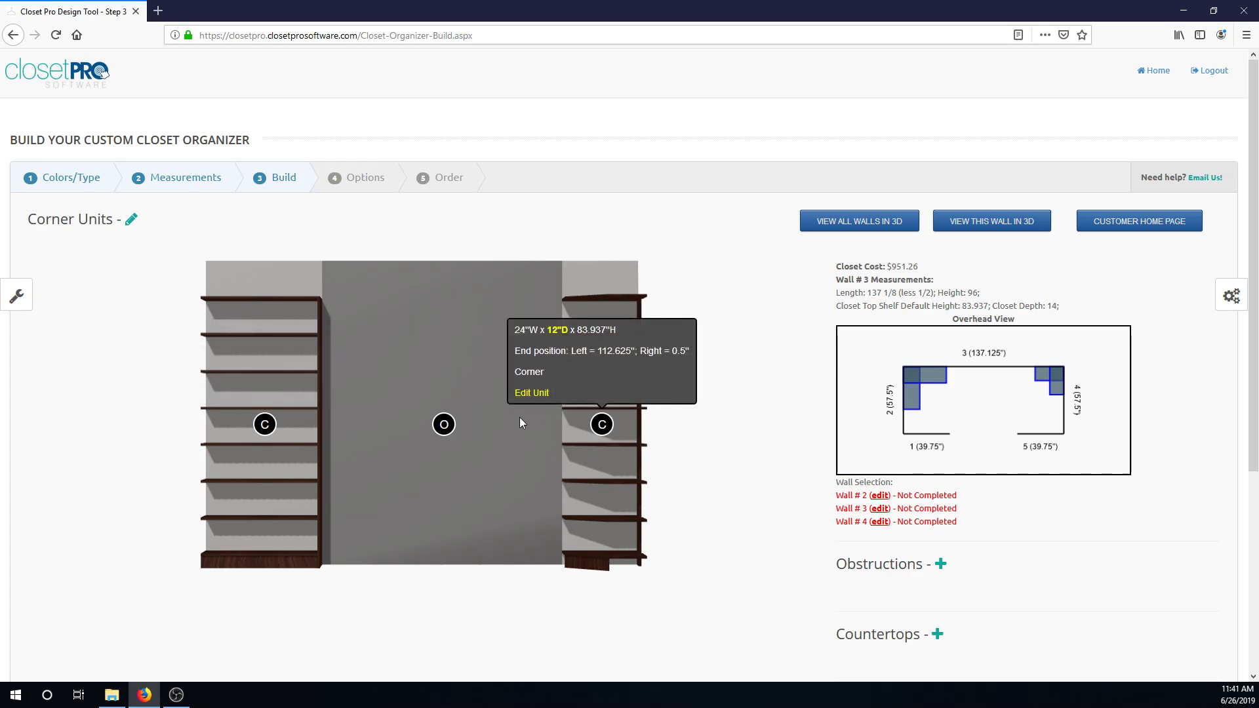
{"action": "mouse_move", "coordinate": [397, 413]}
{"action": "left_click", "coordinate": [532, 392]}
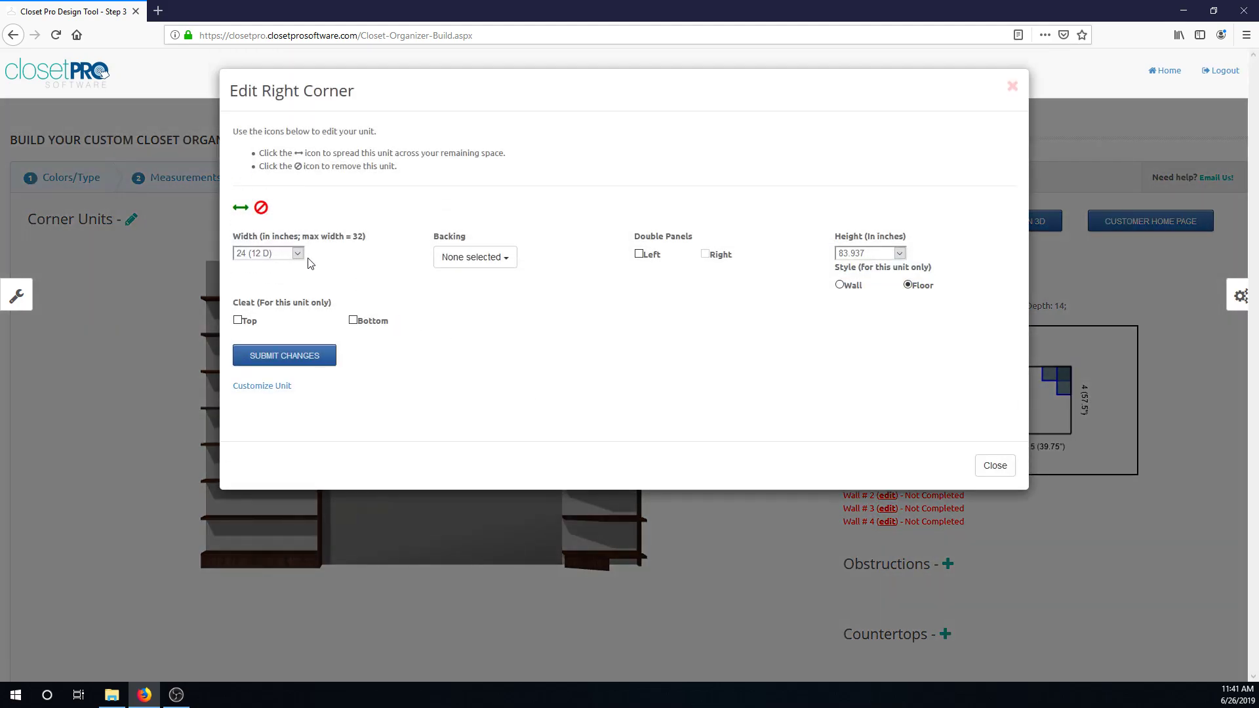
{"action": "left_click", "coordinate": [298, 254]}
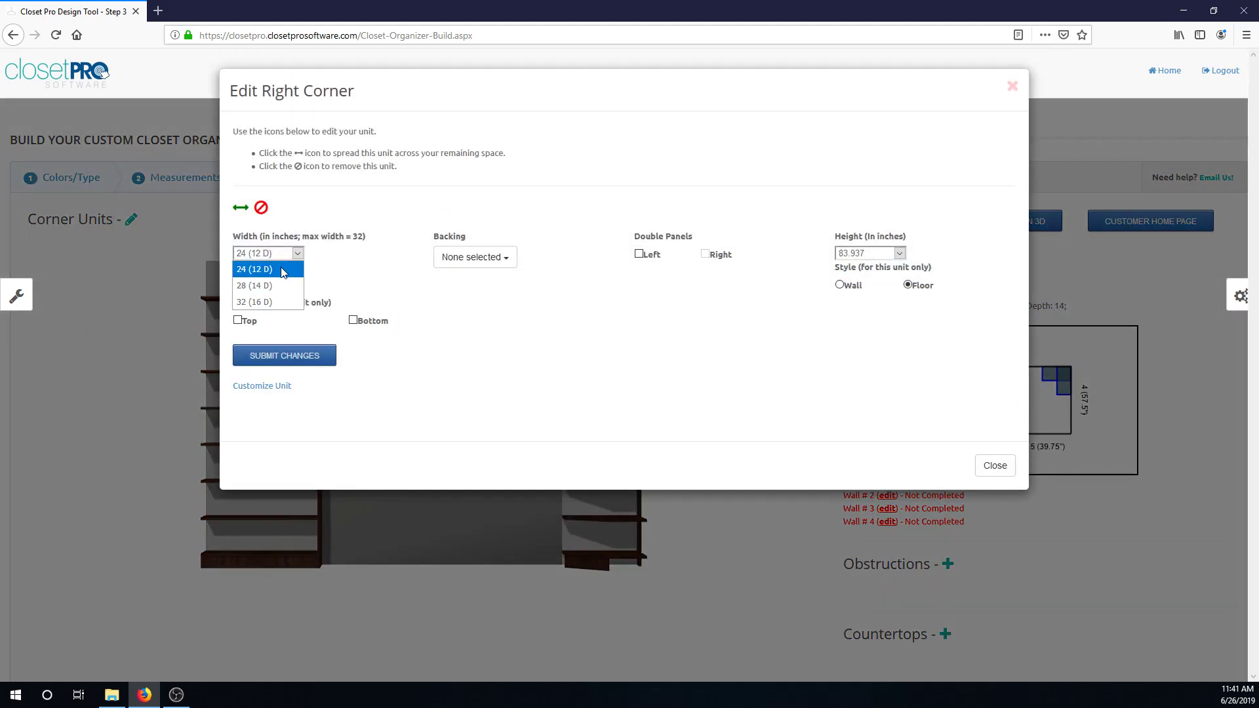
{"action": "left_click", "coordinate": [266, 302]}
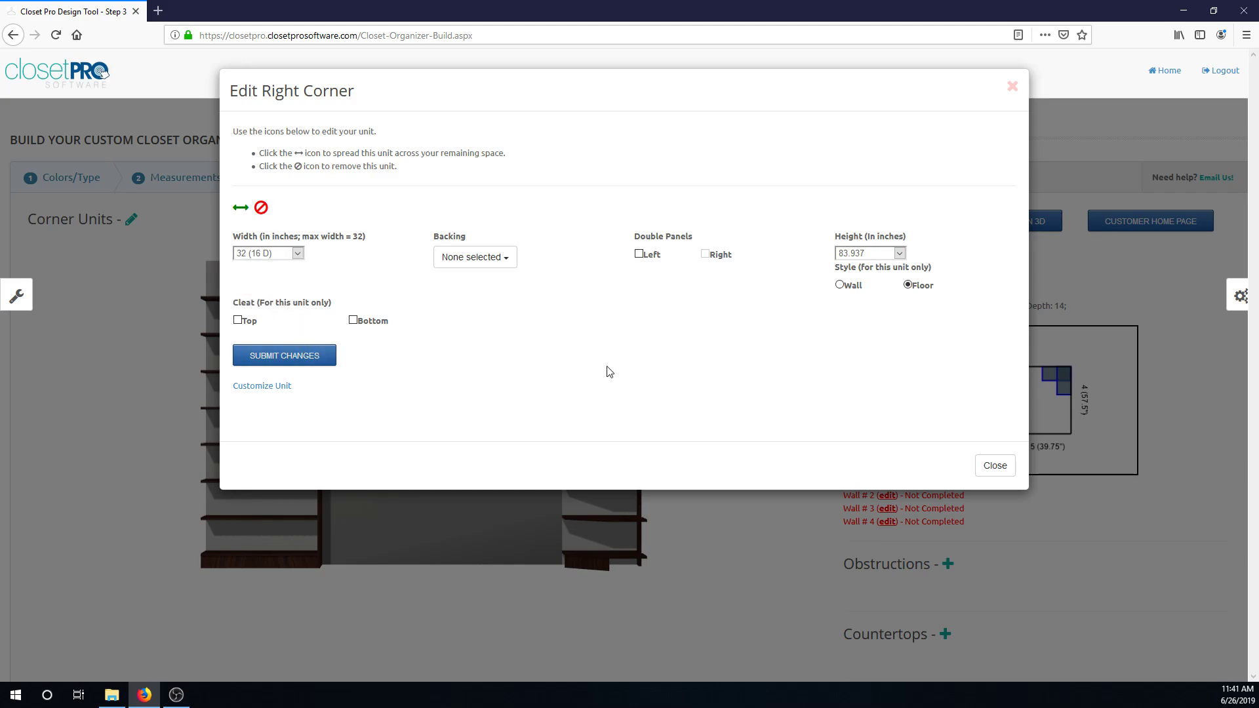
{"action": "left_click", "coordinate": [334, 359]}
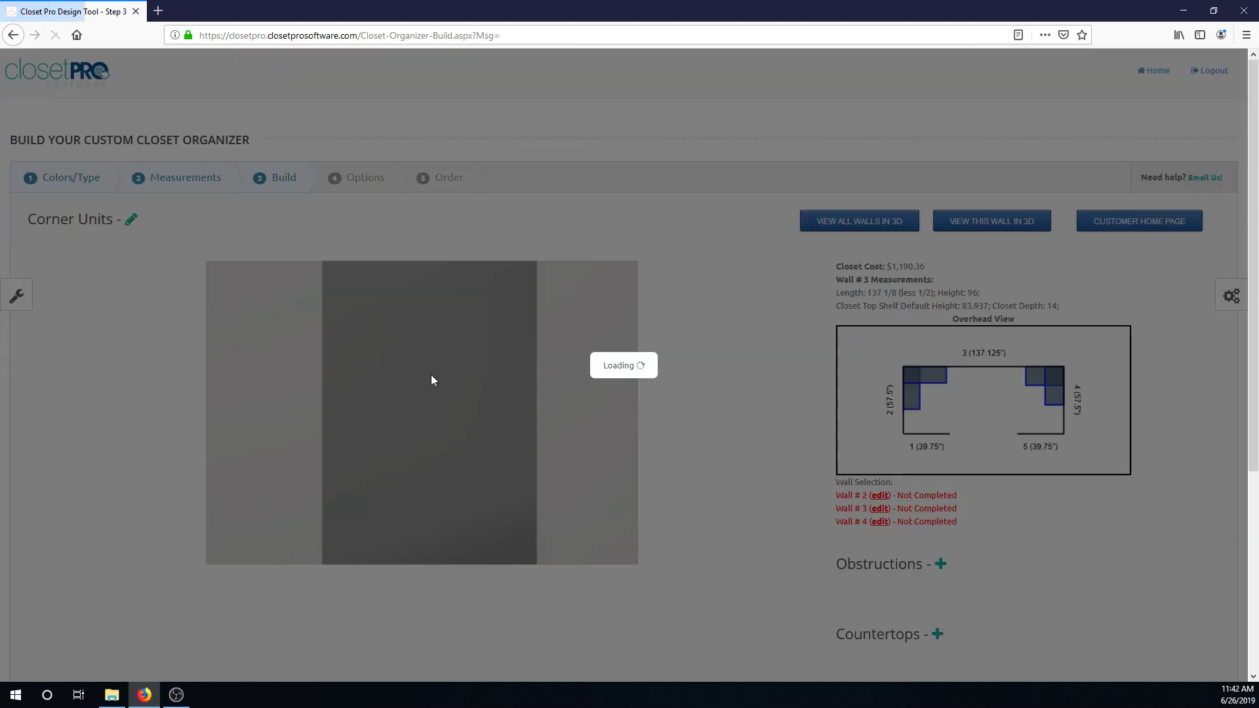
Fill wall 3's open space with a Hang Bar (Double) unit, a Hang Bar with Shelves and Drawer unit, and another Hang Bar (Double) unit
{"action": "mouse_move", "coordinate": [589, 424]}
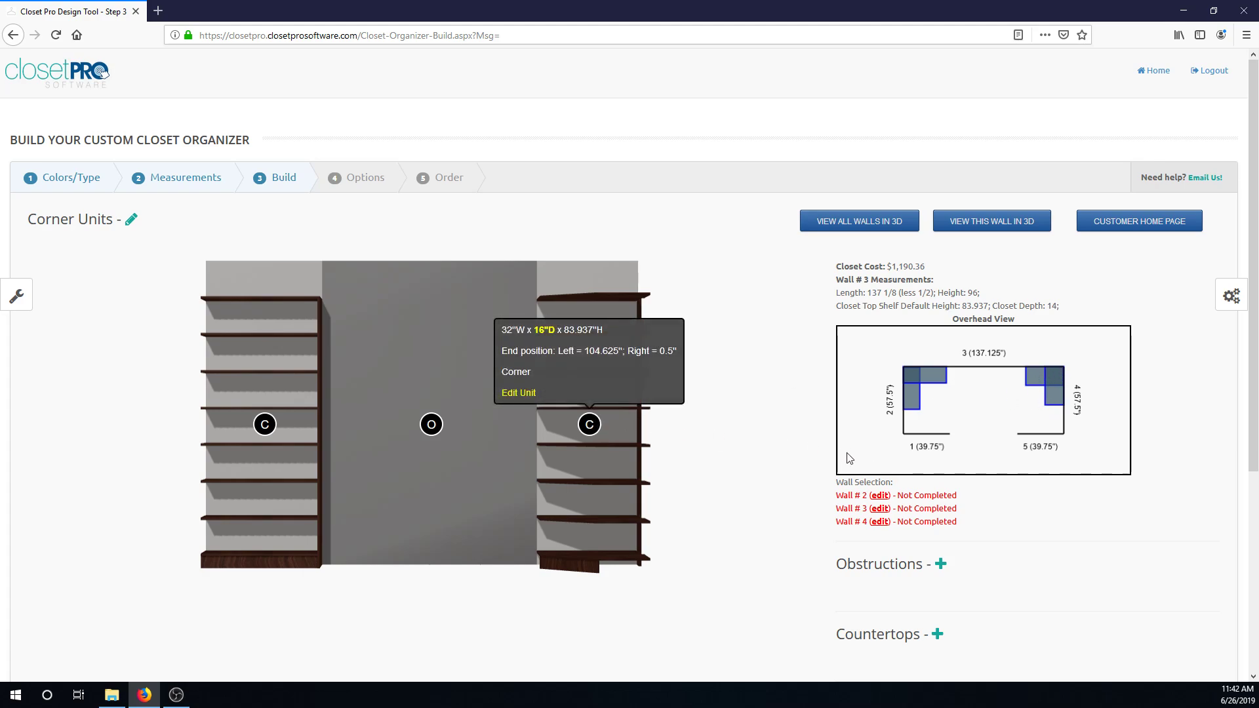
{"action": "mouse_move", "coordinate": [431, 424]}
{"action": "left_click", "coordinate": [357, 392]}
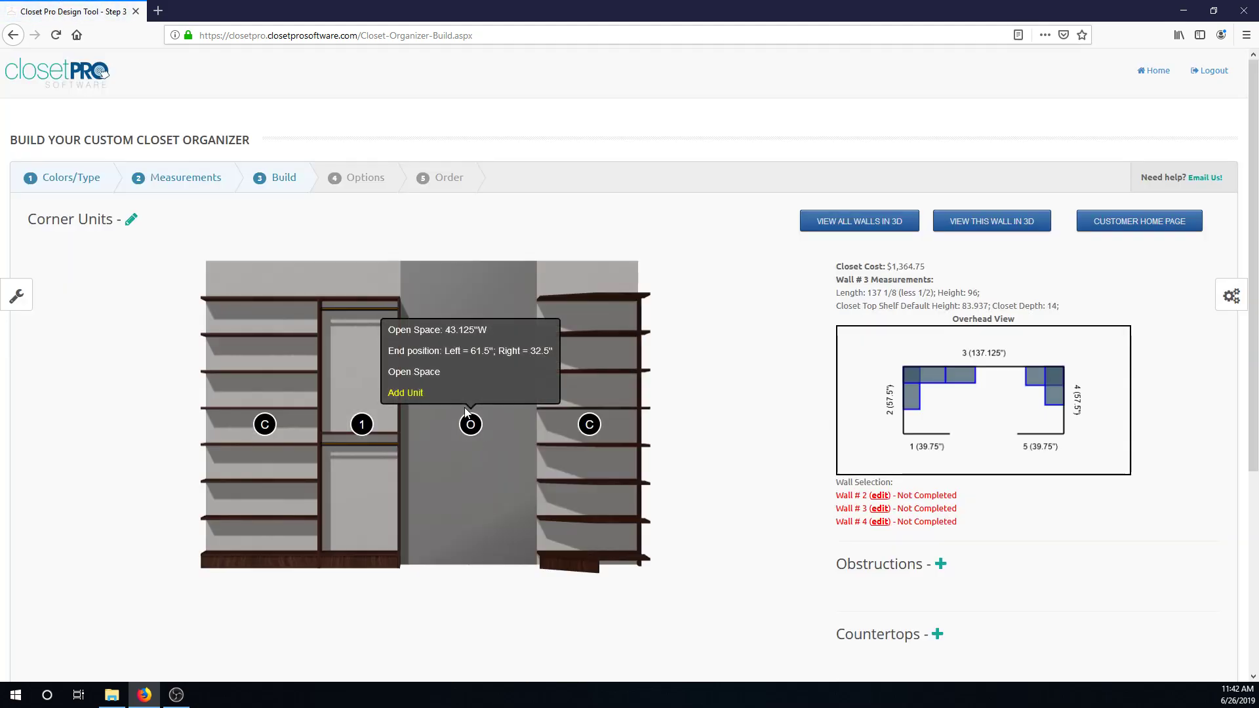
{"action": "mouse_move", "coordinate": [470, 427]}
{"action": "left_click", "coordinate": [423, 397]}
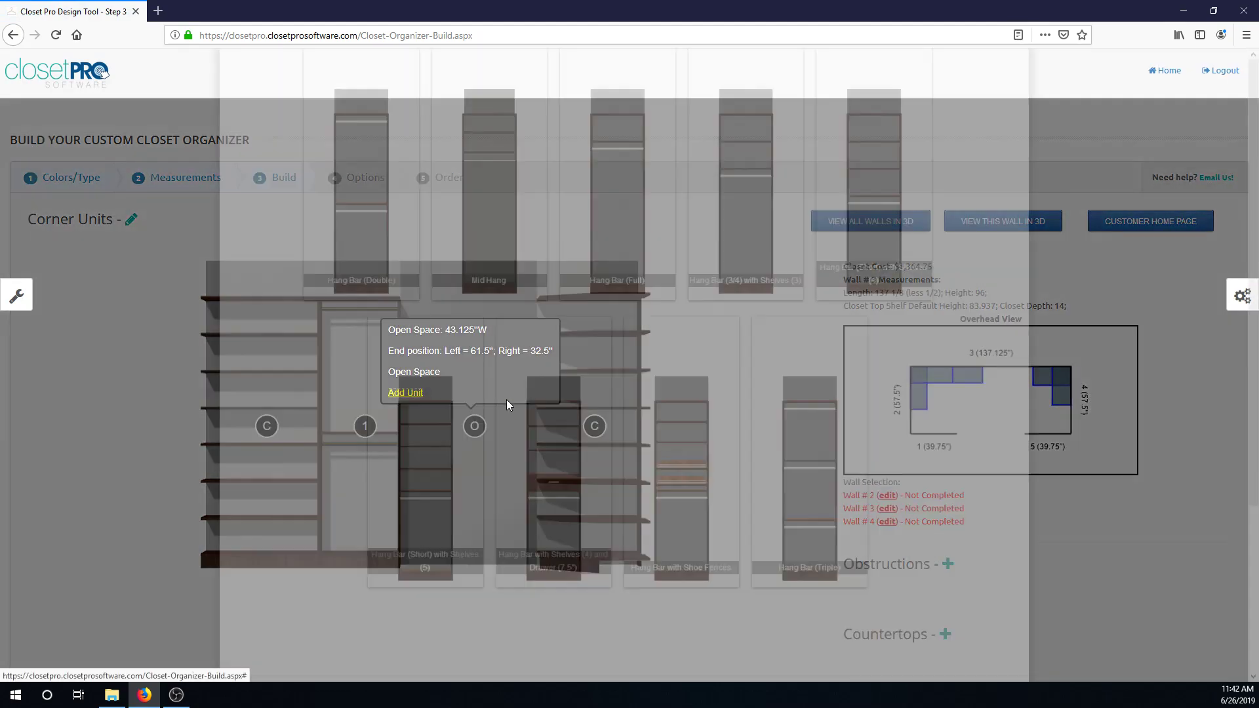
{"action": "left_click", "coordinate": [539, 509]}
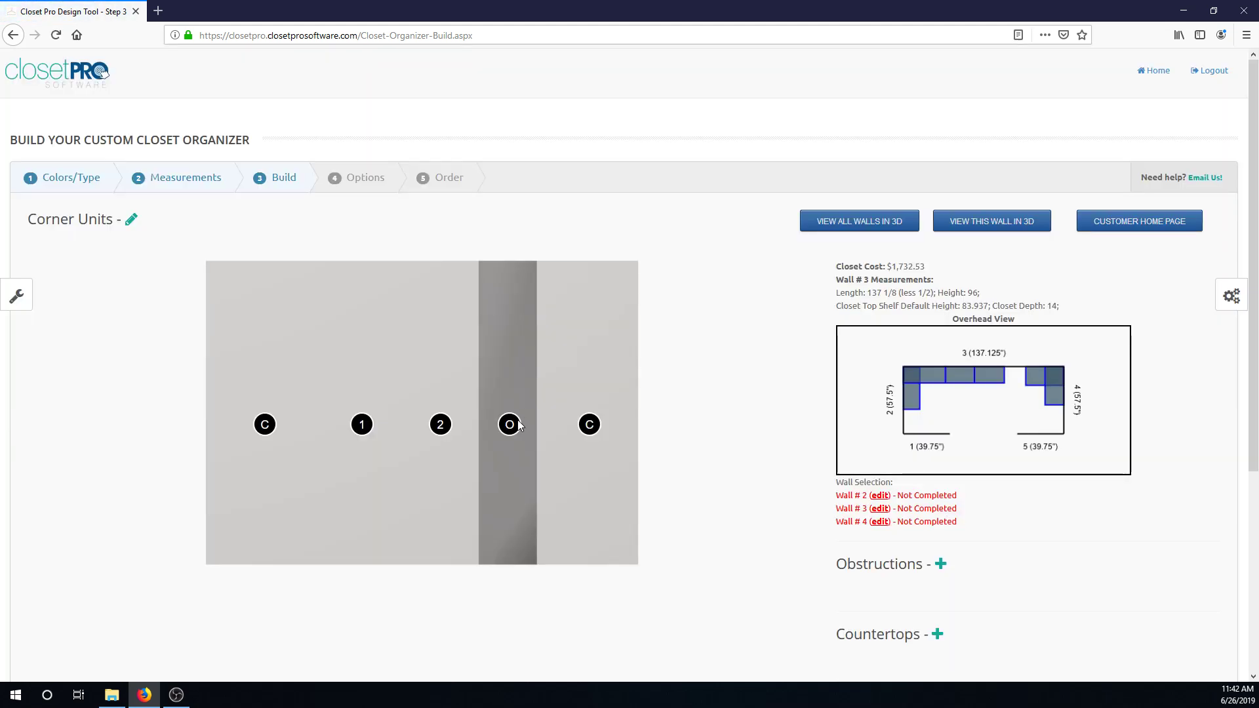
{"action": "left_click", "coordinate": [510, 424]}
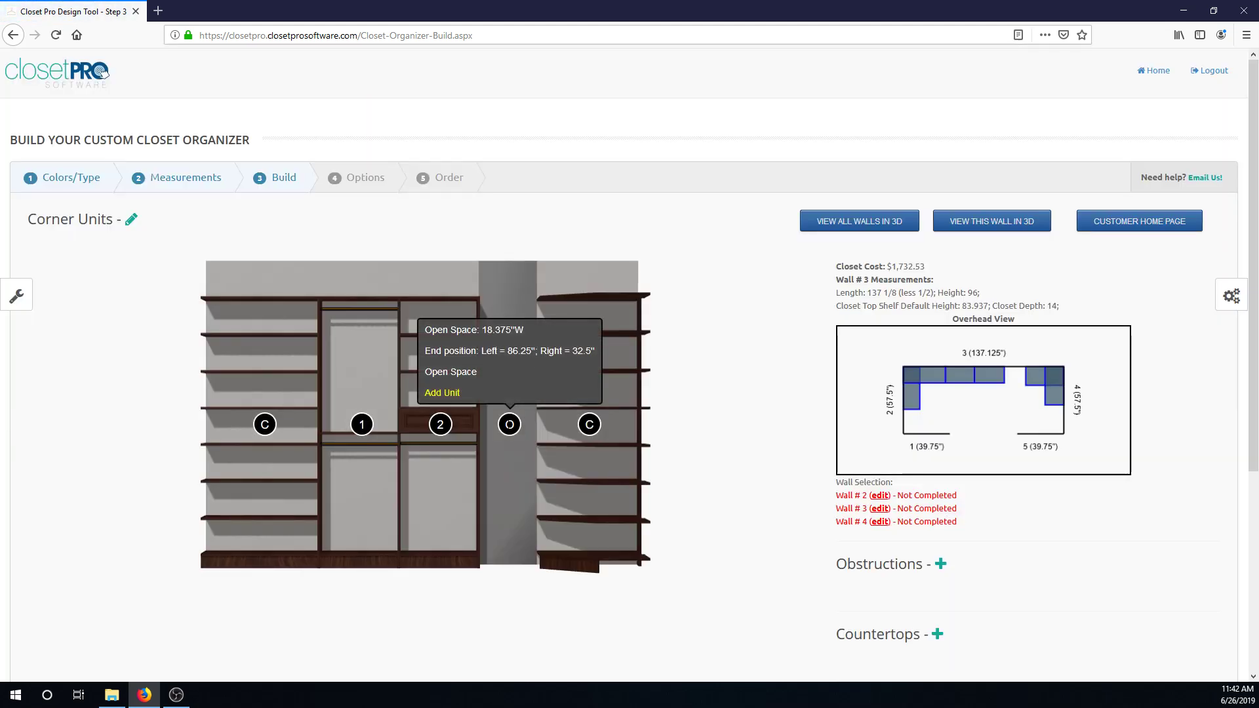
{"action": "left_click", "coordinate": [456, 394]}
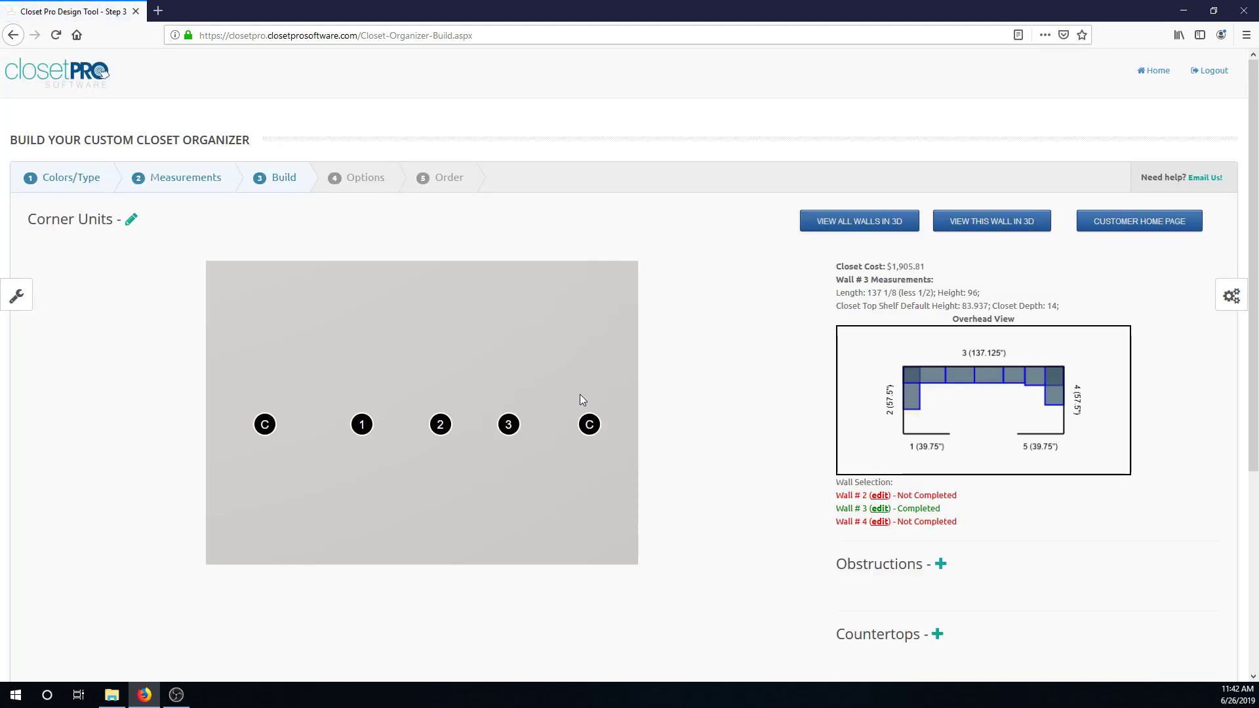
Equalize the widths of sections 1 and 3 on wall 3
{"action": "left_click", "coordinate": [18, 295]}
{"action": "left_click", "coordinate": [77, 283]}
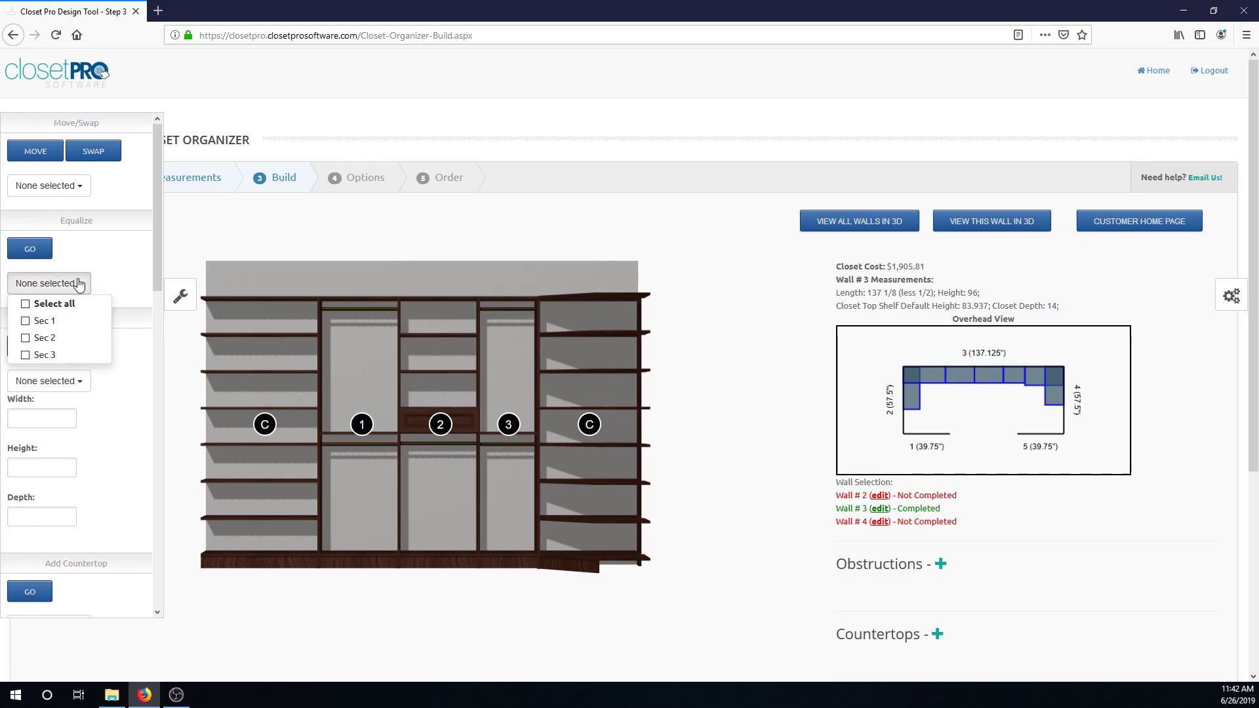
{"action": "left_click", "coordinate": [46, 321]}
{"action": "left_click", "coordinate": [46, 355]}
{"action": "left_click", "coordinate": [30, 249]}
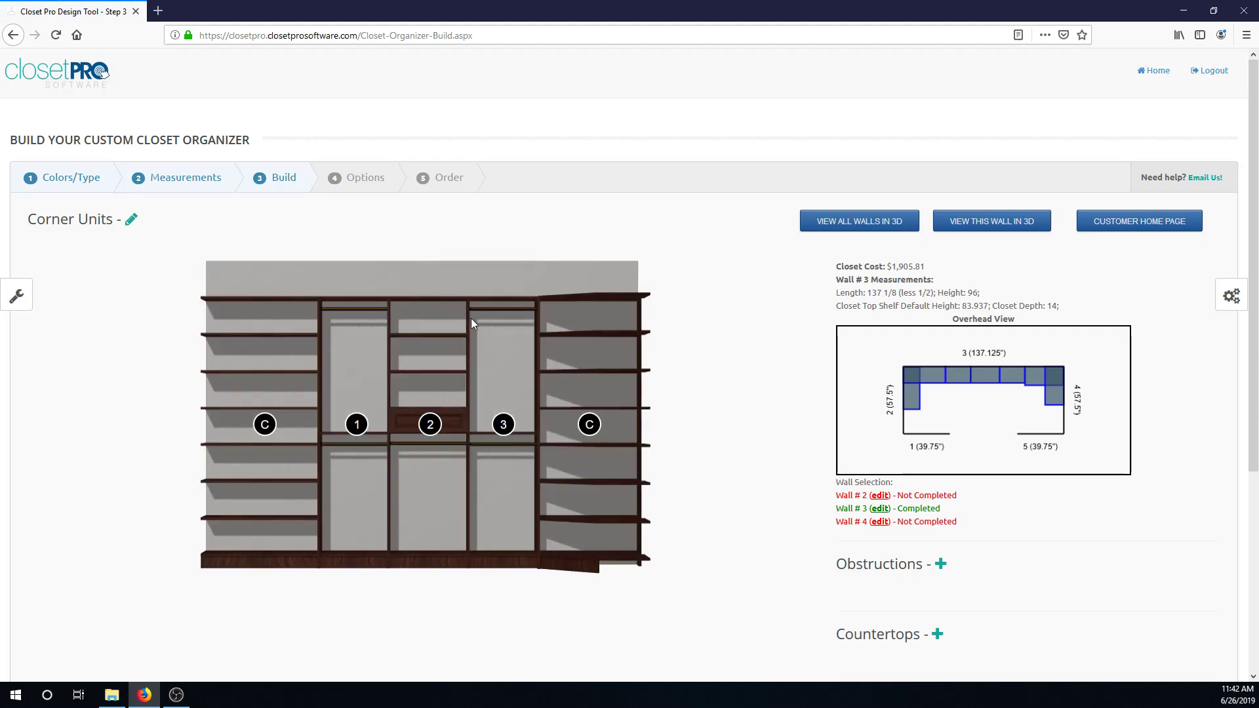
View all walls in 3D and walk into the closet to examine the pie-shelf corner unit up close
{"action": "left_click", "coordinate": [860, 222]}
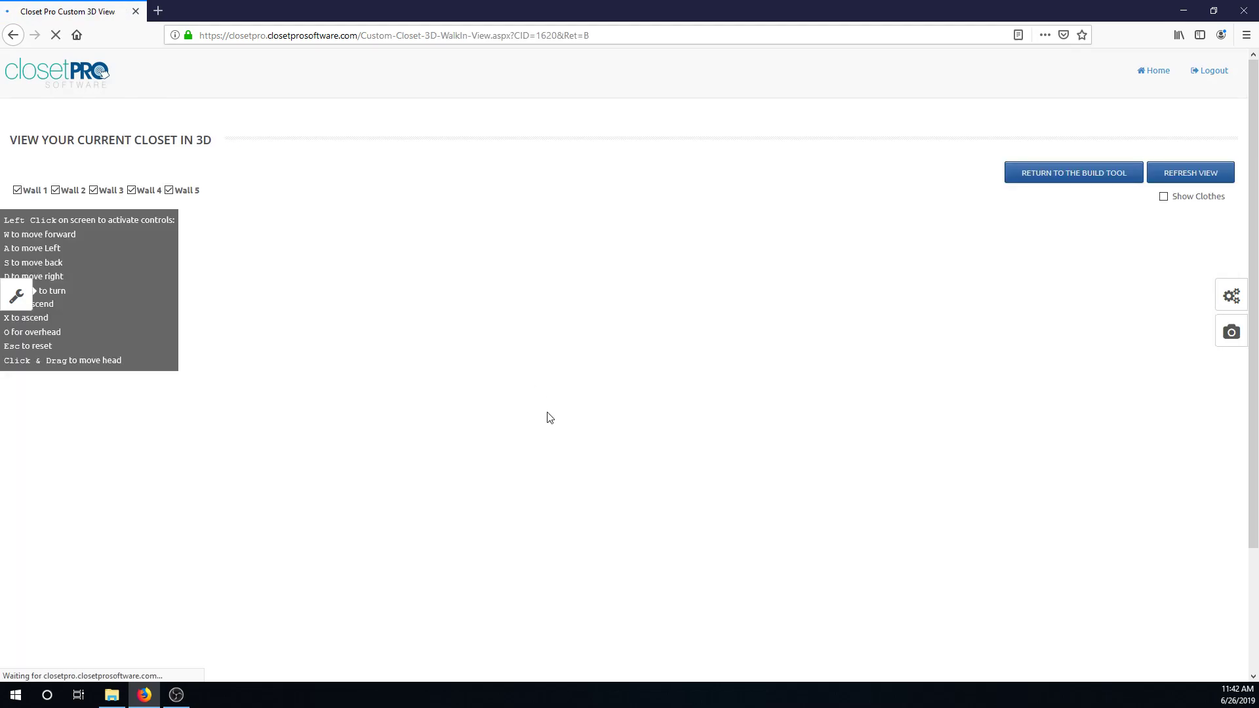
{"action": "left_click_drag", "start_coordinate": [568, 445], "coordinate": [546, 364]}
{"action": "key", "text": "w"}
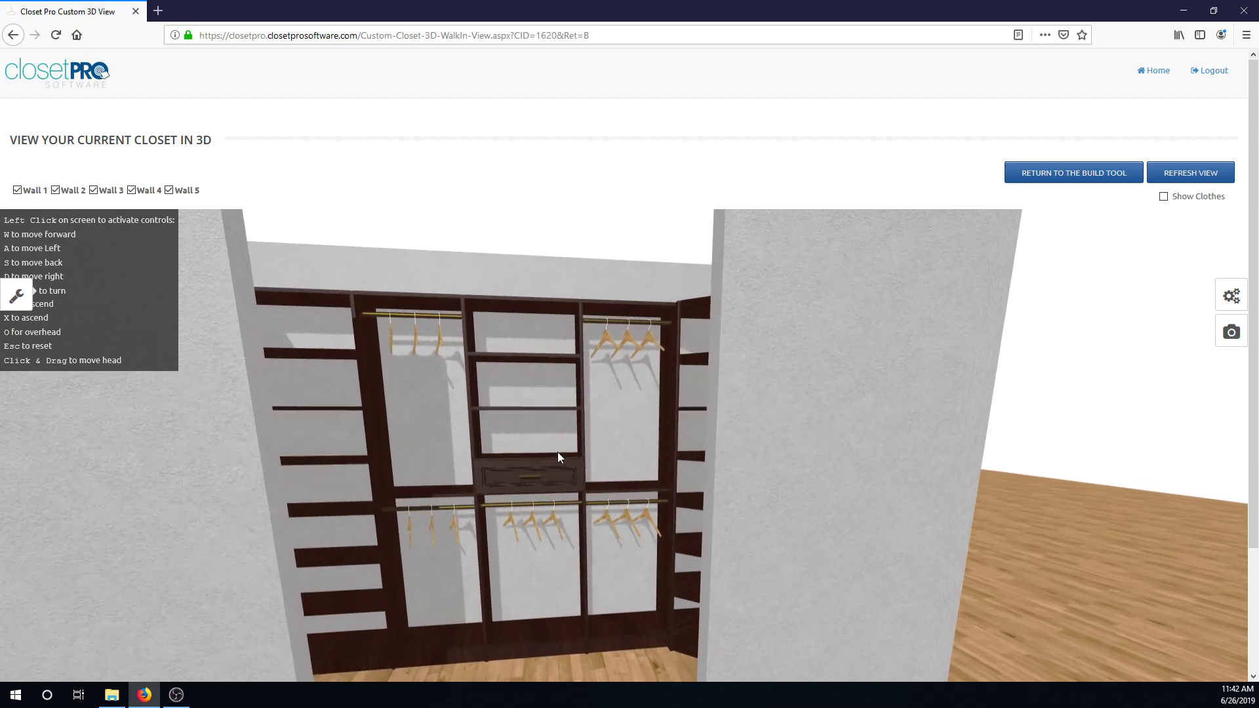
{"action": "left_click_drag", "start_coordinate": [422, 484], "coordinate": [522, 486]}
{"action": "key", "text": "w"}
{"action": "left_click_drag", "start_coordinate": [312, 506], "coordinate": [367, 530]}
{"action": "key", "text": "w"}
{"action": "left_click_drag", "start_coordinate": [607, 449], "coordinate": [346, 467]}
{"action": "left_click_drag", "start_coordinate": [571, 473], "coordinate": [511, 437]}
{"action": "key", "text": "w"}
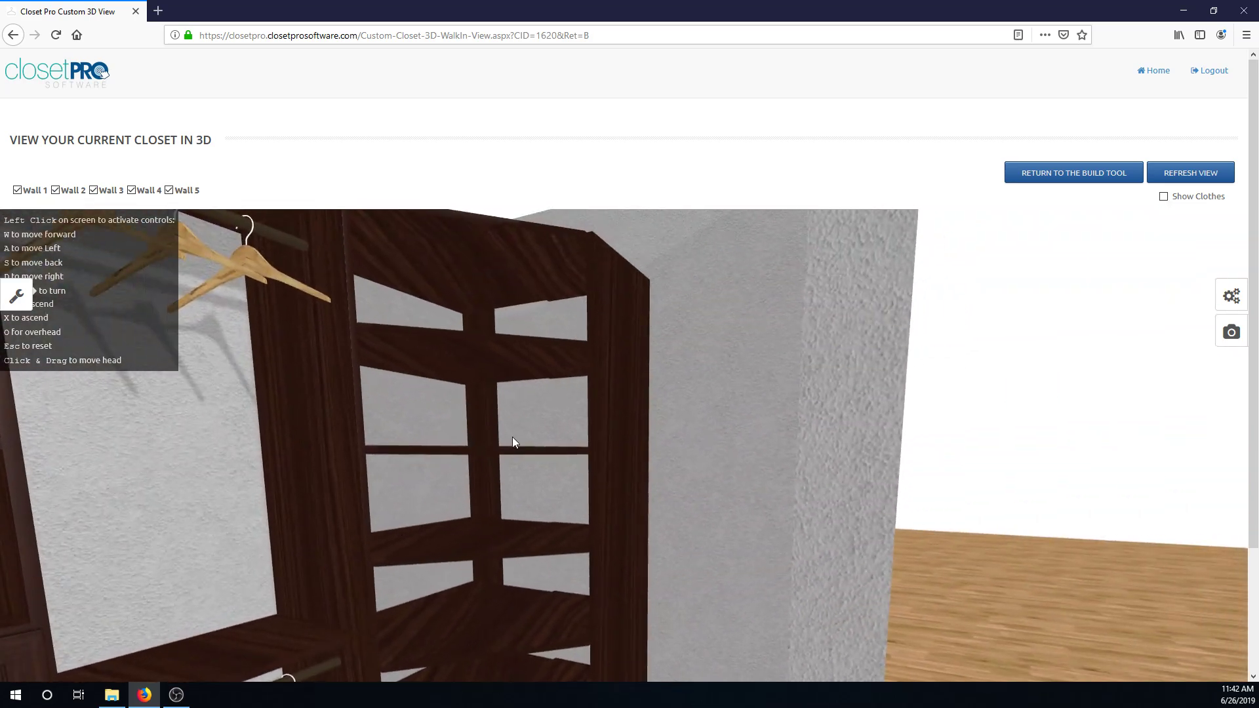
Examine the pie-shelf corner unit down to the floor, along with the hanging sections and L-shelf corner on wall 3
{"action": "scroll", "coordinate": [514, 436], "scroll_direction": "down", "scroll_amount": 1}
{"action": "scroll", "coordinate": [544, 423], "scroll_direction": "down", "scroll_amount": 1}
{"action": "key", "text": "s"}
{"action": "left_click_drag", "start_coordinate": [569, 375], "coordinate": [598, 470]}
{"action": "left_click_drag", "start_coordinate": [562, 430], "coordinate": [564, 351]}
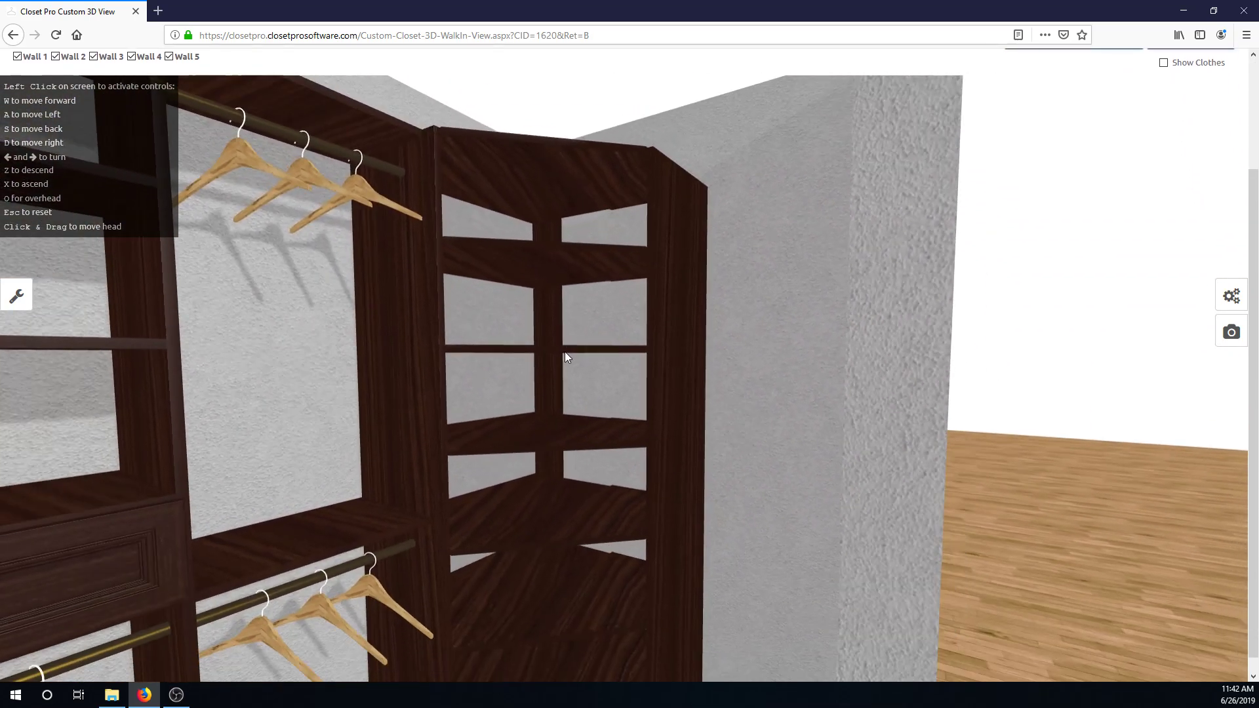
{"action": "key", "text": "s"}
{"action": "key", "text": "s"}
{"action": "left_click_drag", "start_coordinate": [552, 442], "coordinate": [642, 329]}
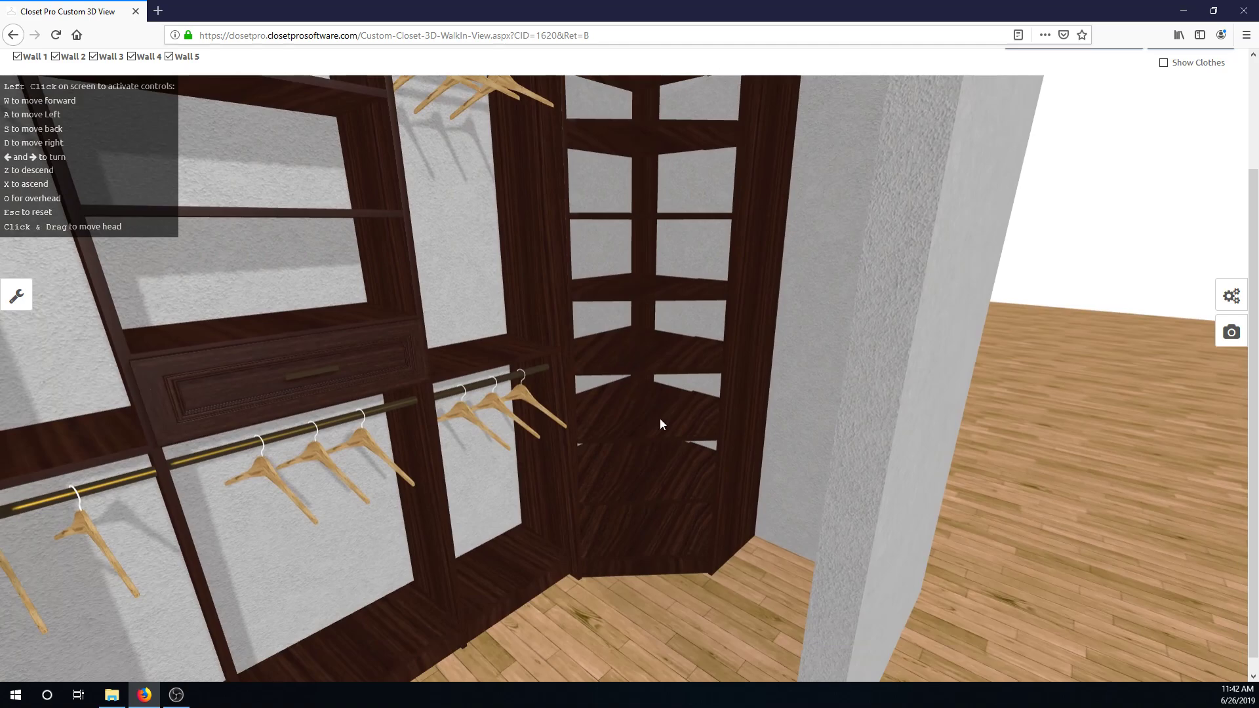
{"action": "key", "text": "w"}
{"action": "key", "text": "w"}
{"action": "left_click_drag", "start_coordinate": [556, 410], "coordinate": [367, 399]}
{"action": "left_click_drag", "start_coordinate": [603, 288], "coordinate": [520, 461]}
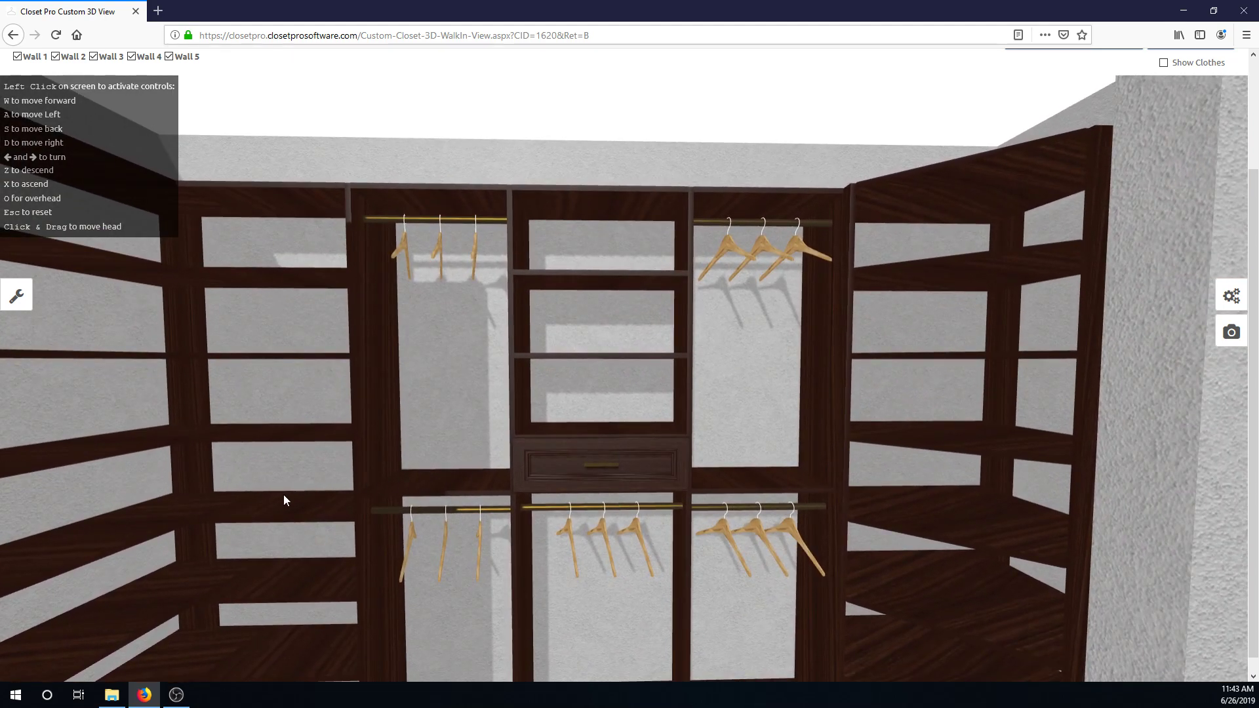